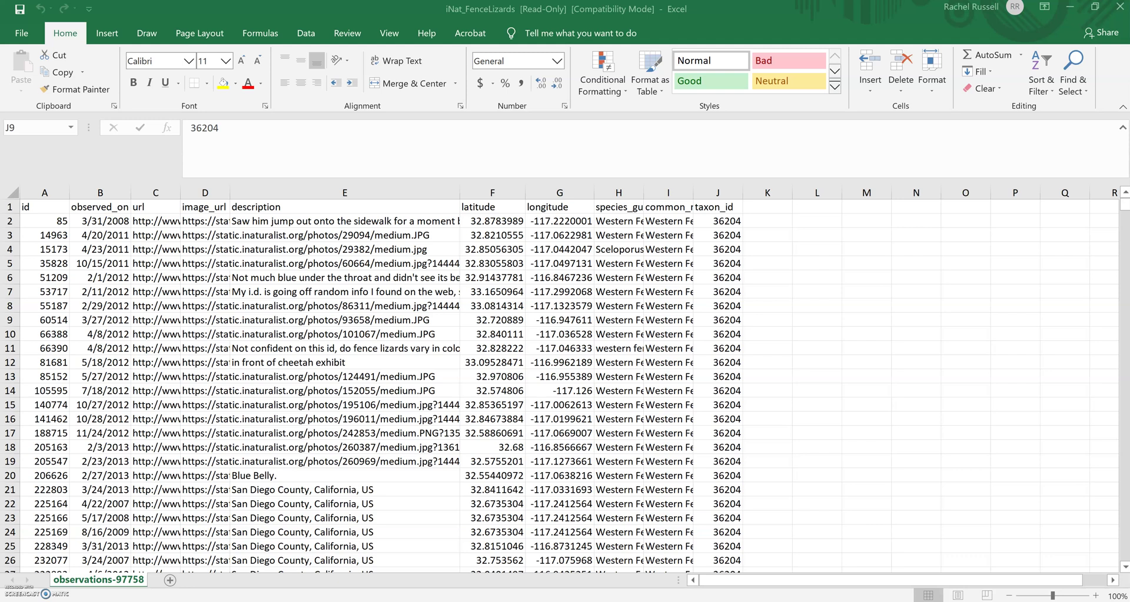
Switch to the iNaturalist About page in Chrome and skim its introduction to the project.
key(alt+Tab)
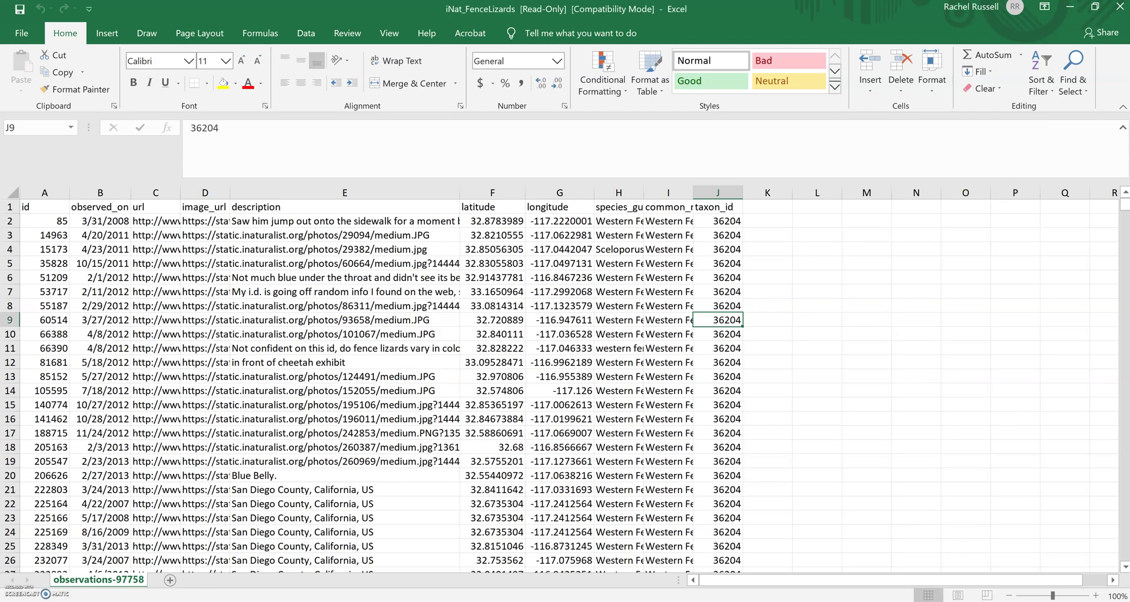
mouse_move(453, 600)
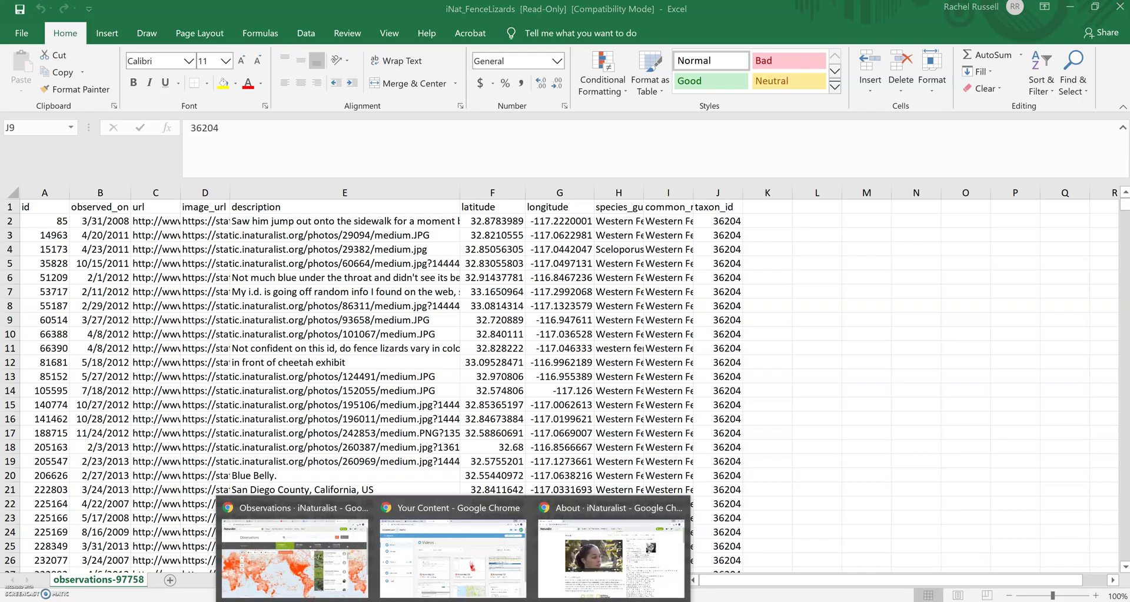
click(596, 556)
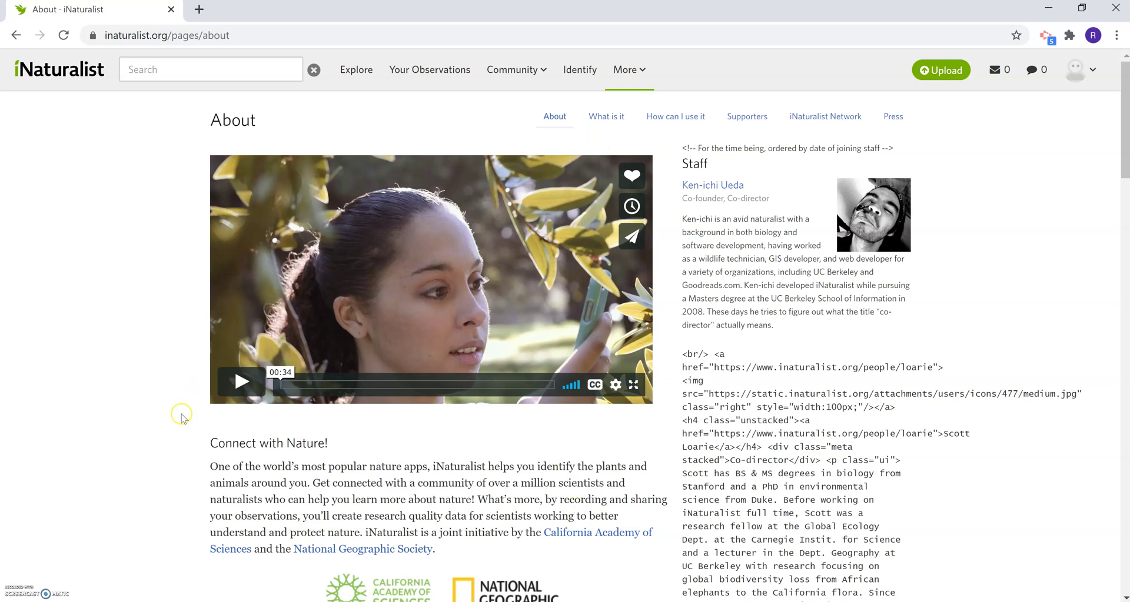
scroll(183, 420, down, 3)
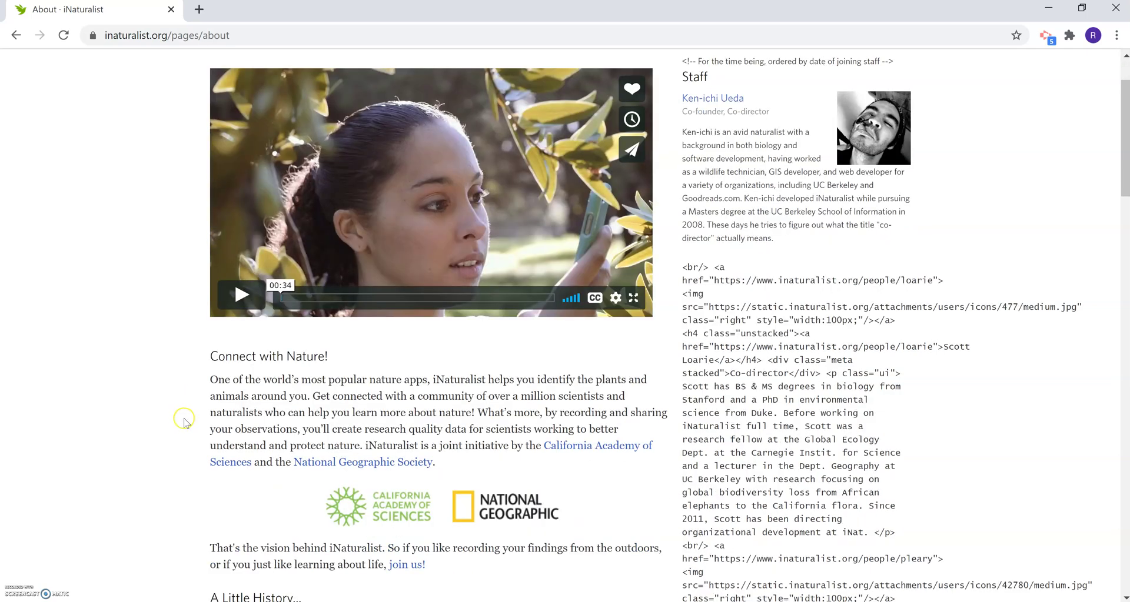
scroll(183, 420, up, 3)
click(186, 417)
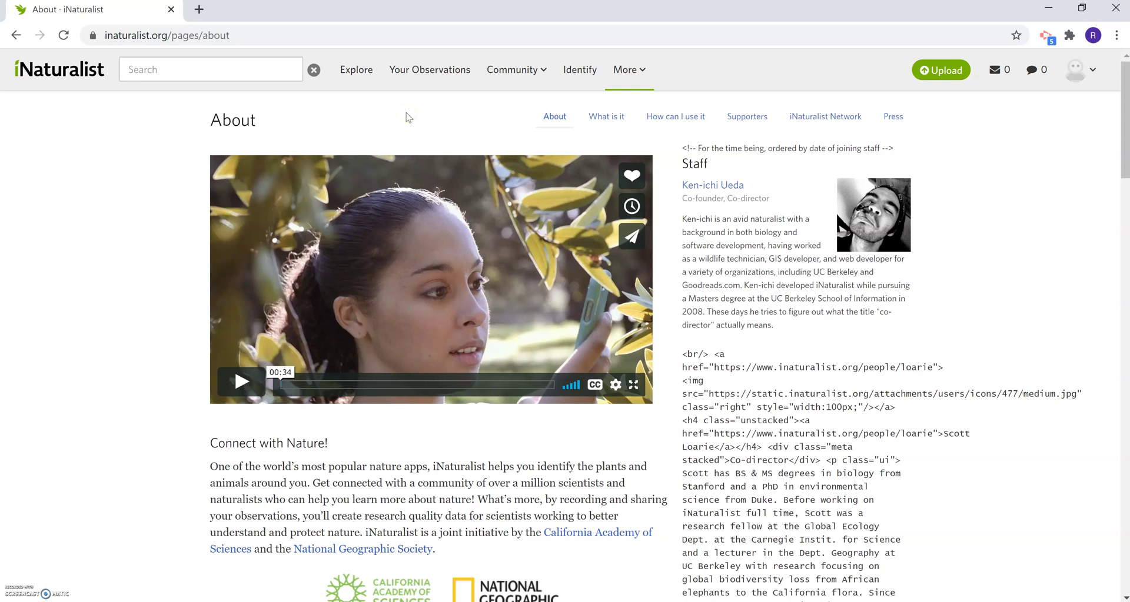
Return to the iNat_FenceLizards workbook in Excel, dismiss the e-mail notification and autofit the common_name column.
key(alt+Tab)
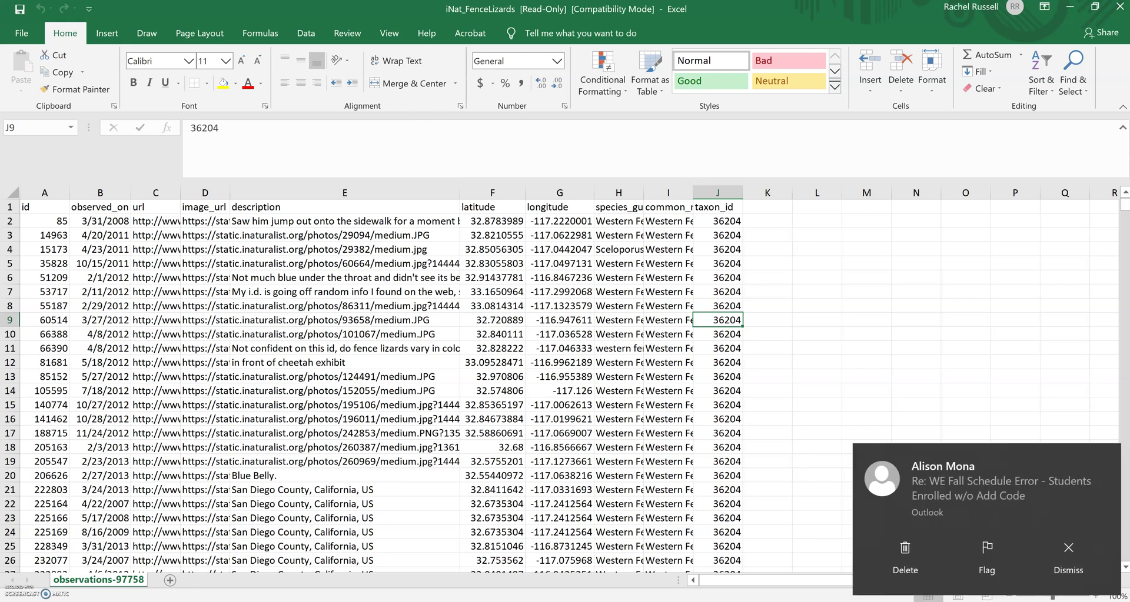
click(1074, 556)
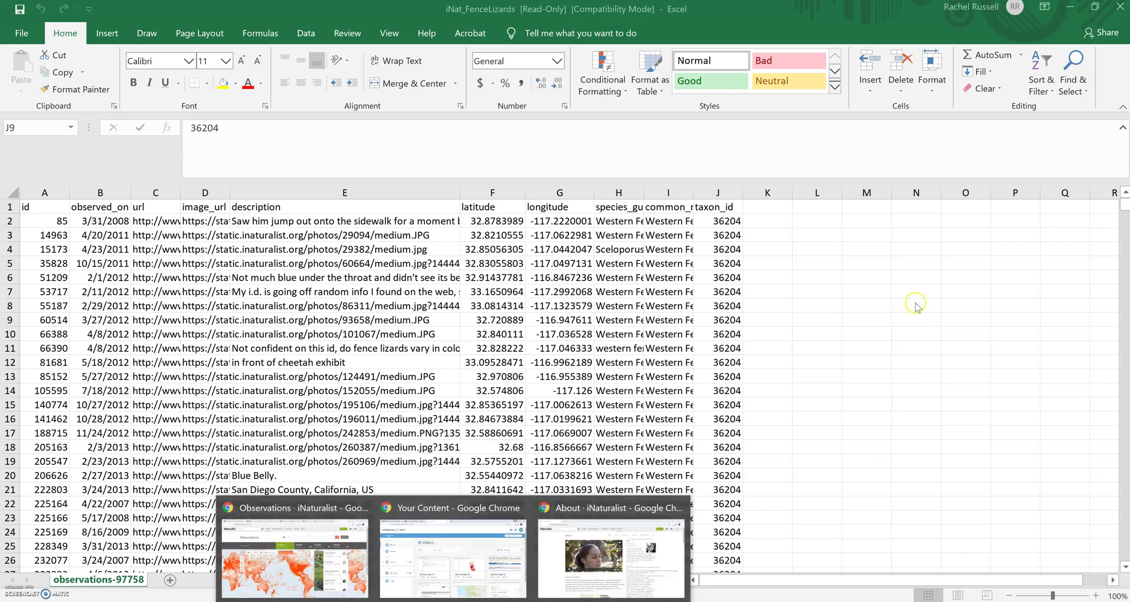
double_click(693, 193)
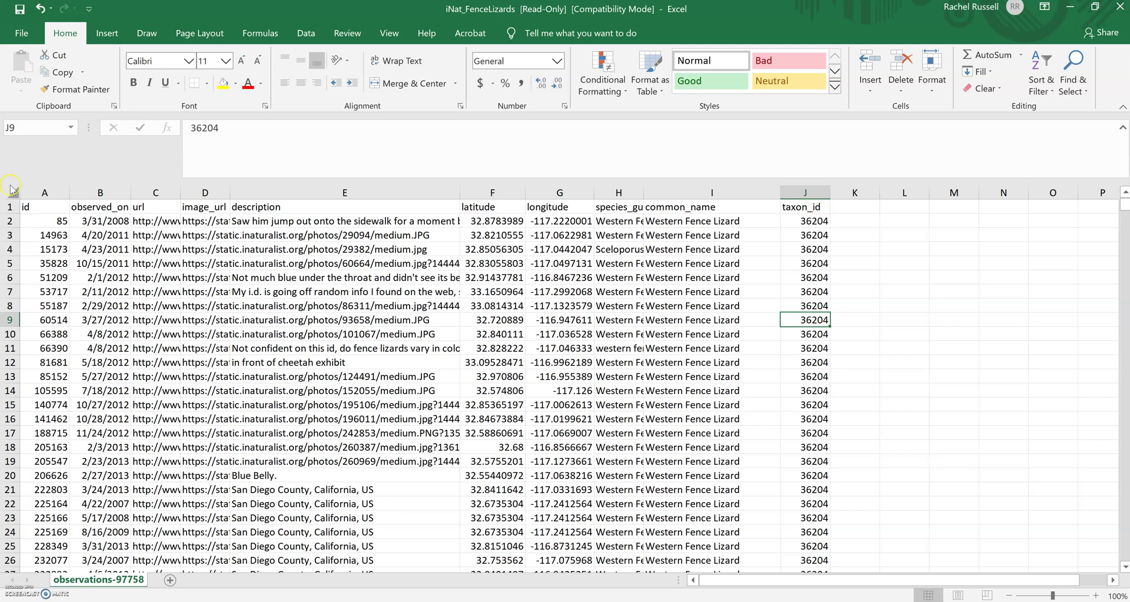
Examine the Excel 97-2003 Workbook format for saving to the GISG110_Ex folder, and return to the sheet without saving.
click(21, 33)
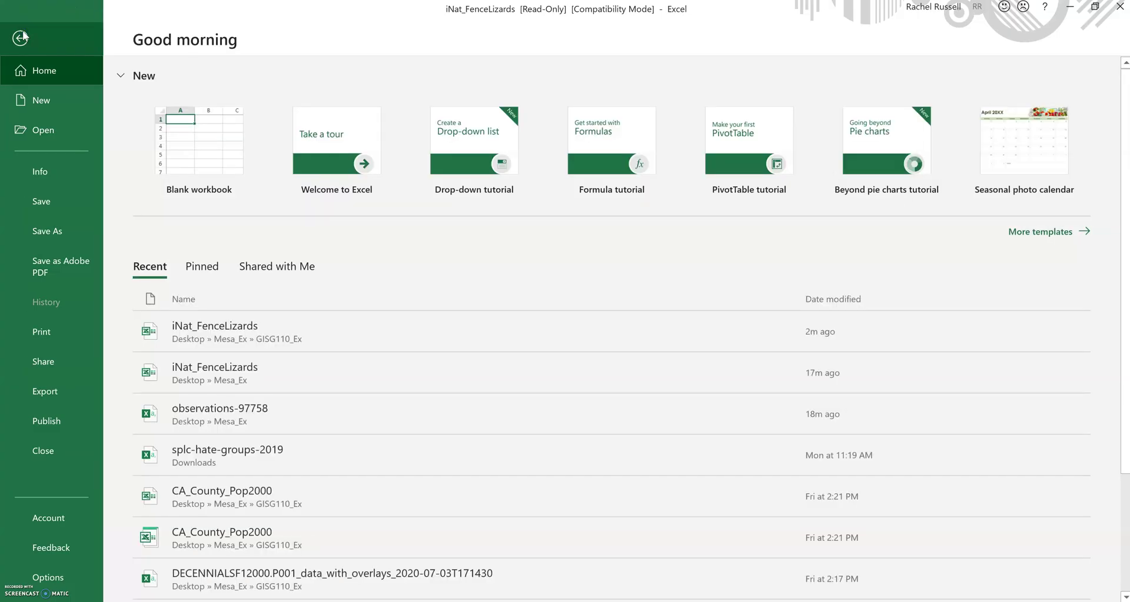
click(58, 222)
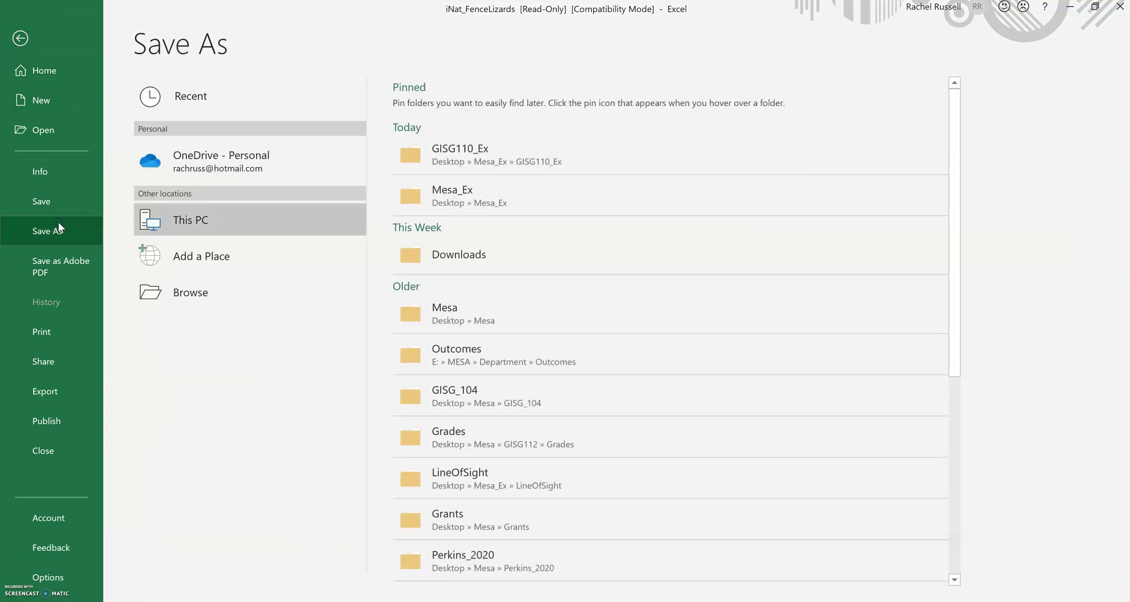
click(450, 155)
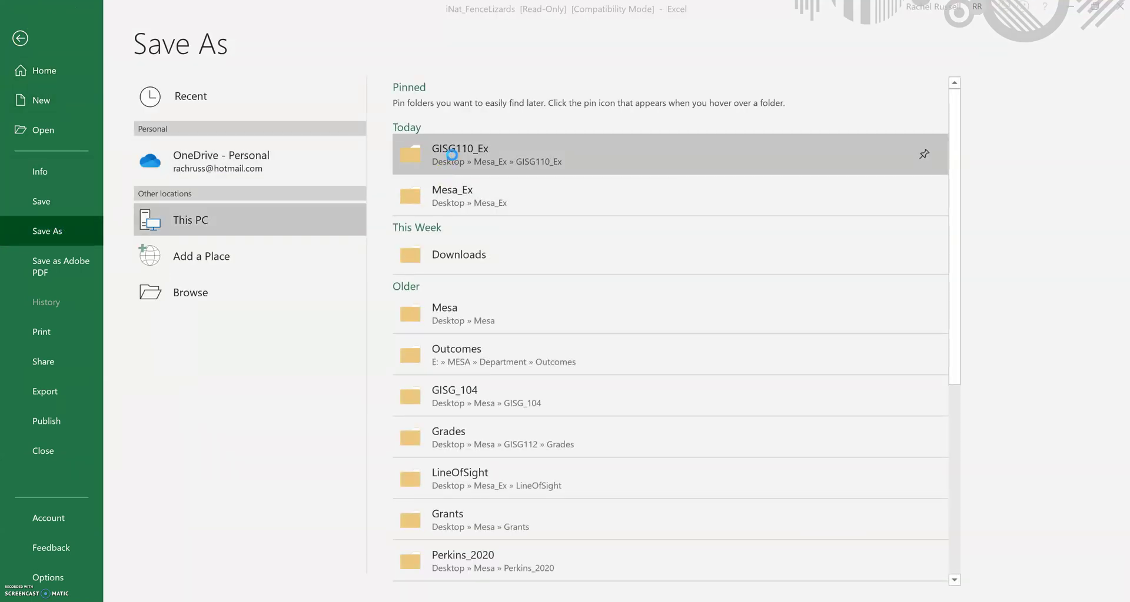
click(184, 283)
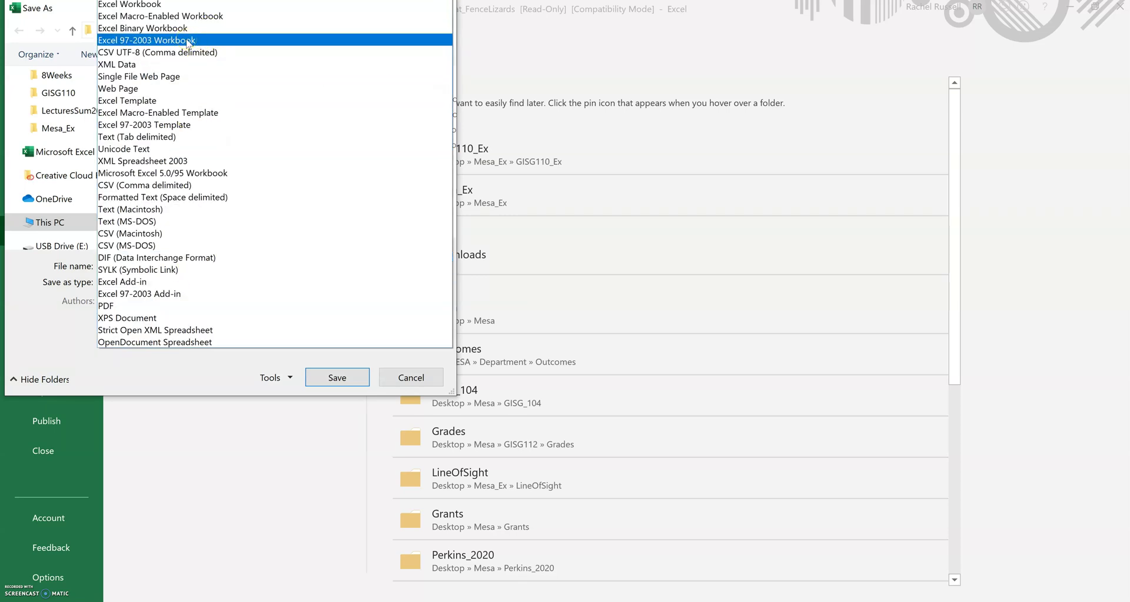
click(120, 45)
click(410, 378)
click(411, 377)
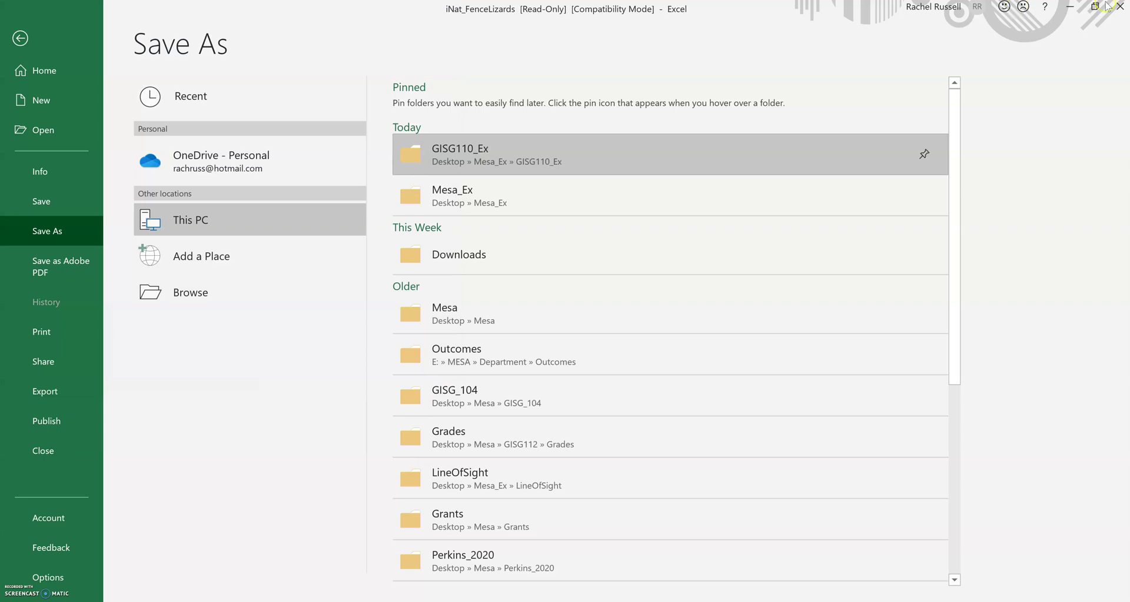
click(18, 38)
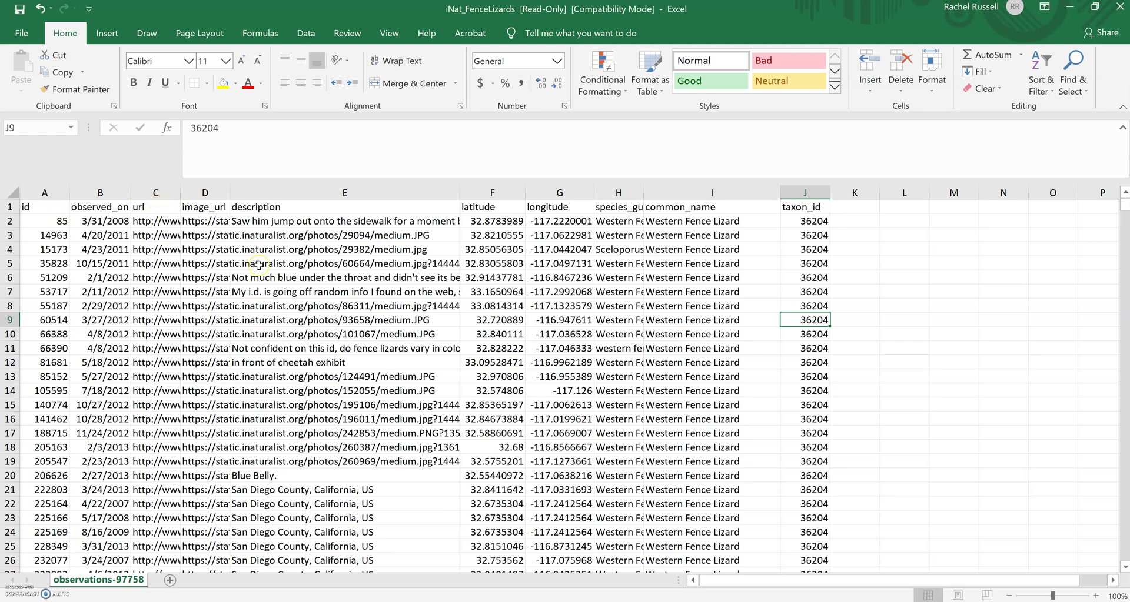
Highlight the description column for review and try to save the iNat_FenceLizards workbook.
click(280, 193)
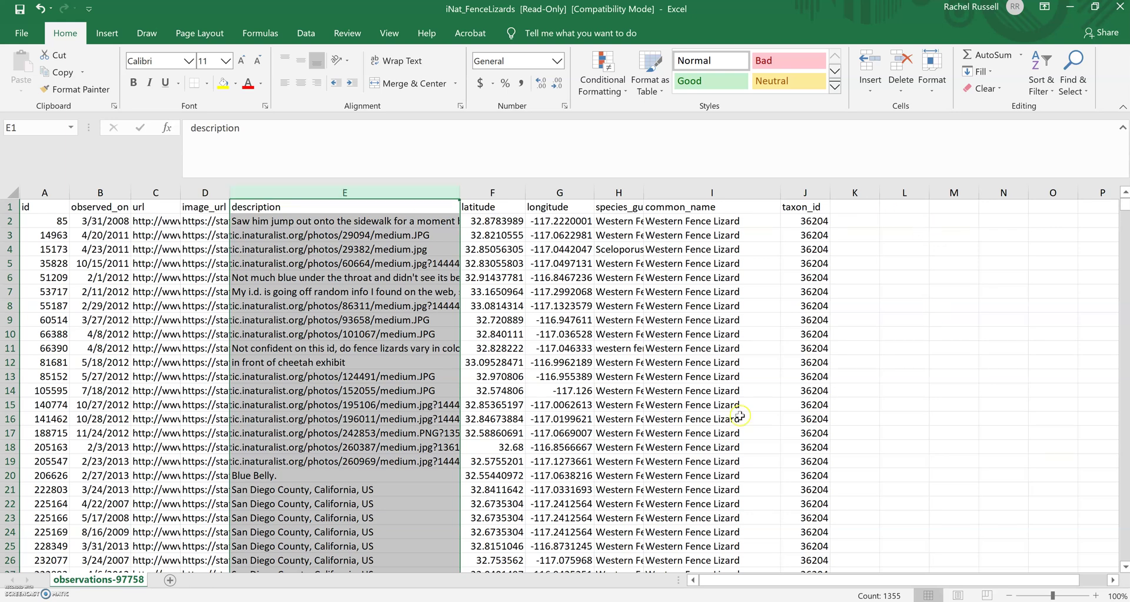
click(776, 352)
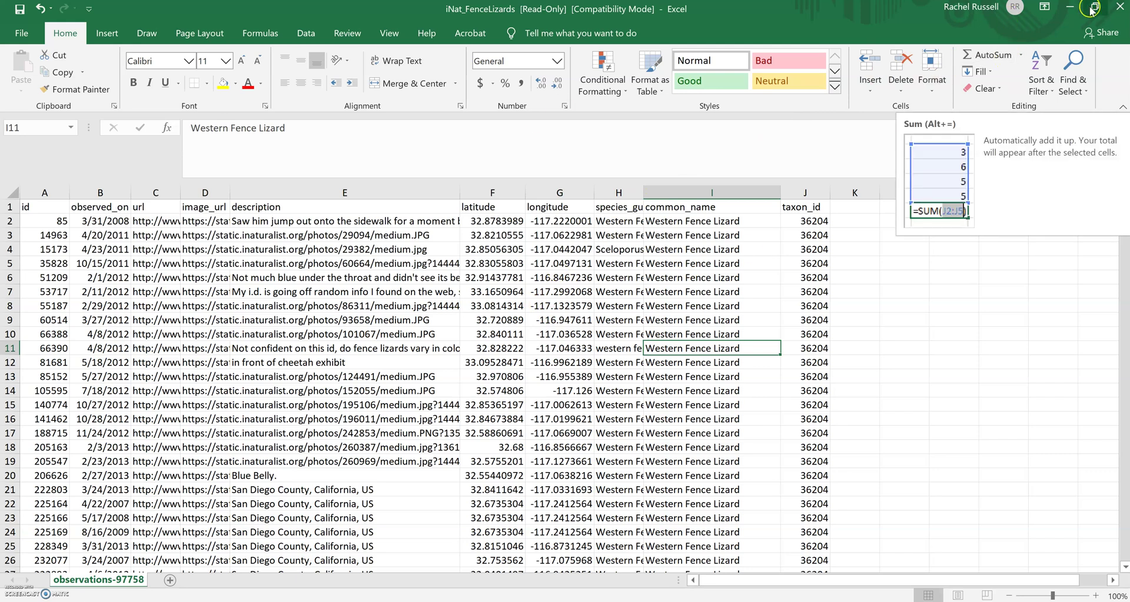
click(20, 9)
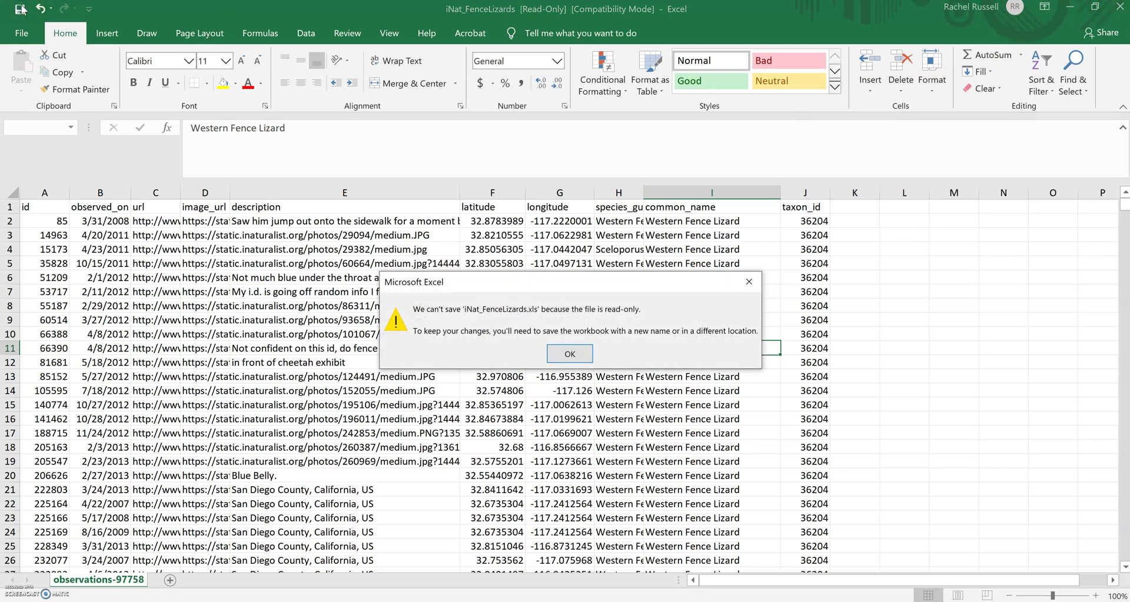
key(Return)
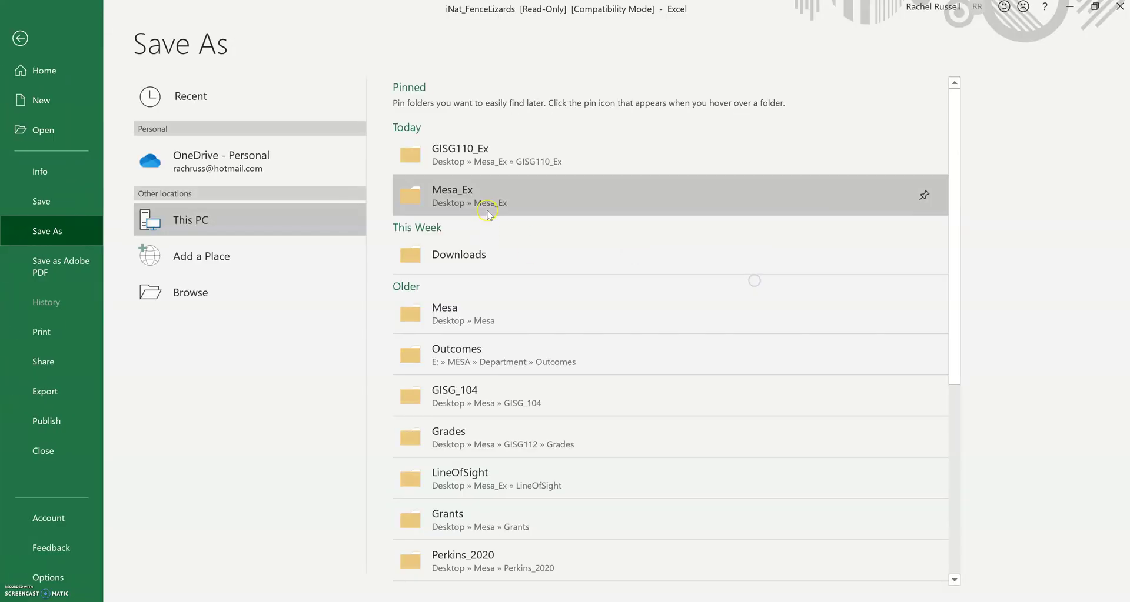
click(19, 38)
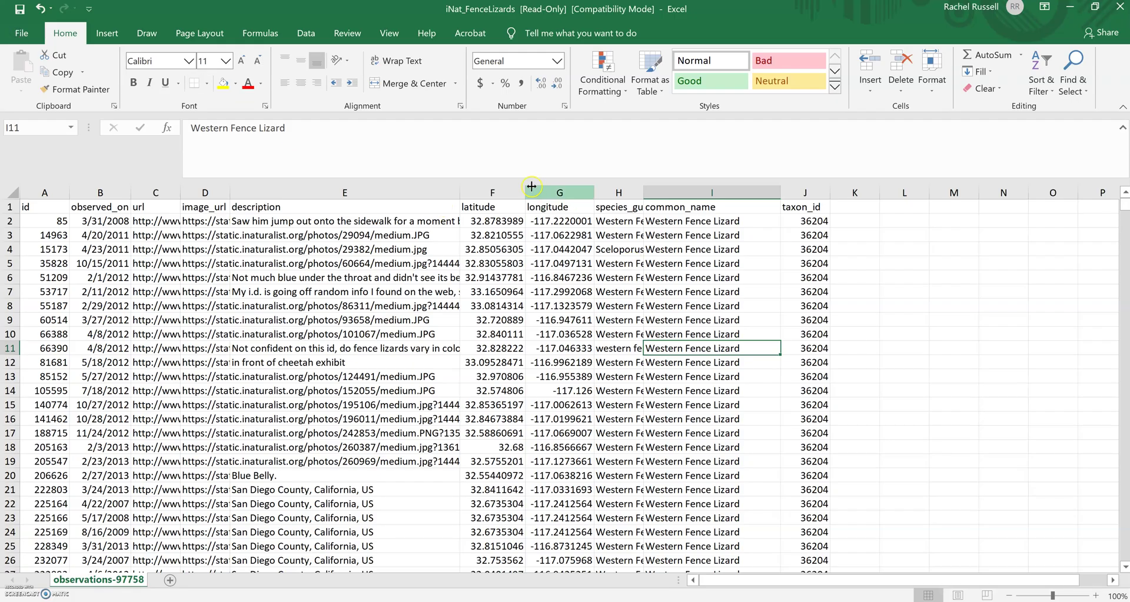
Highlight the latitude and longitude columns for review, and close the iNat_FenceLizards workbook without saving changes.
drag(488, 192, 553, 198)
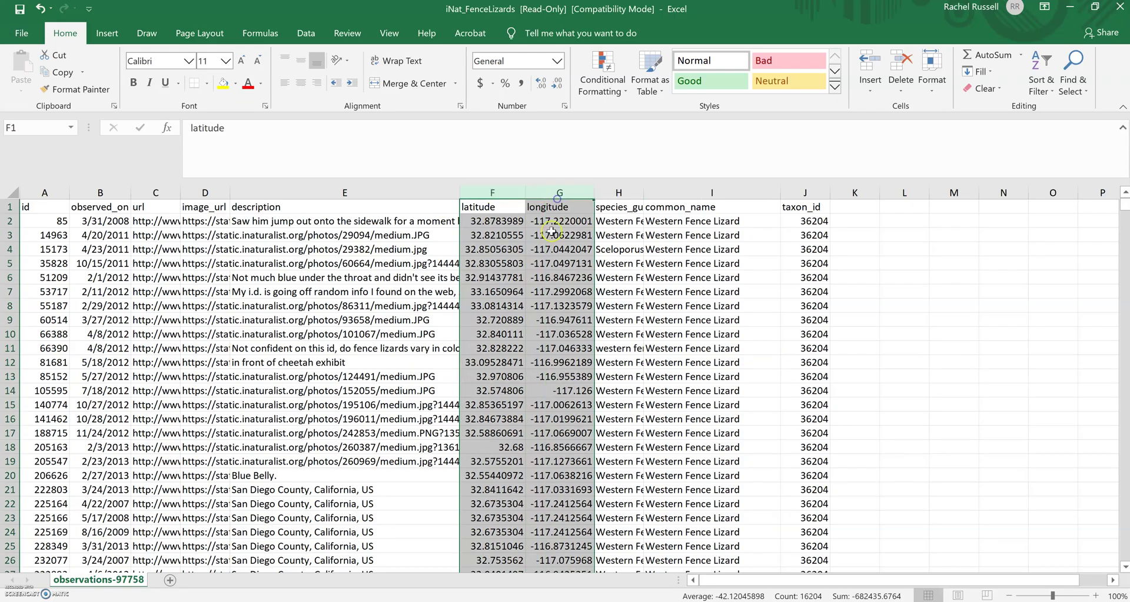
click(484, 206)
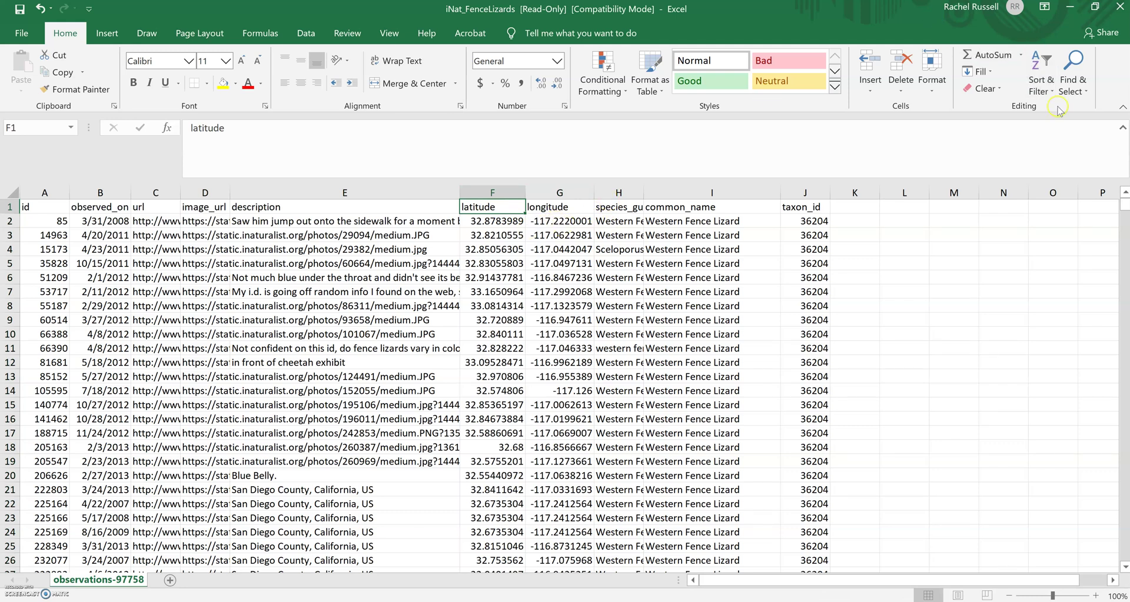
click(1117, 9)
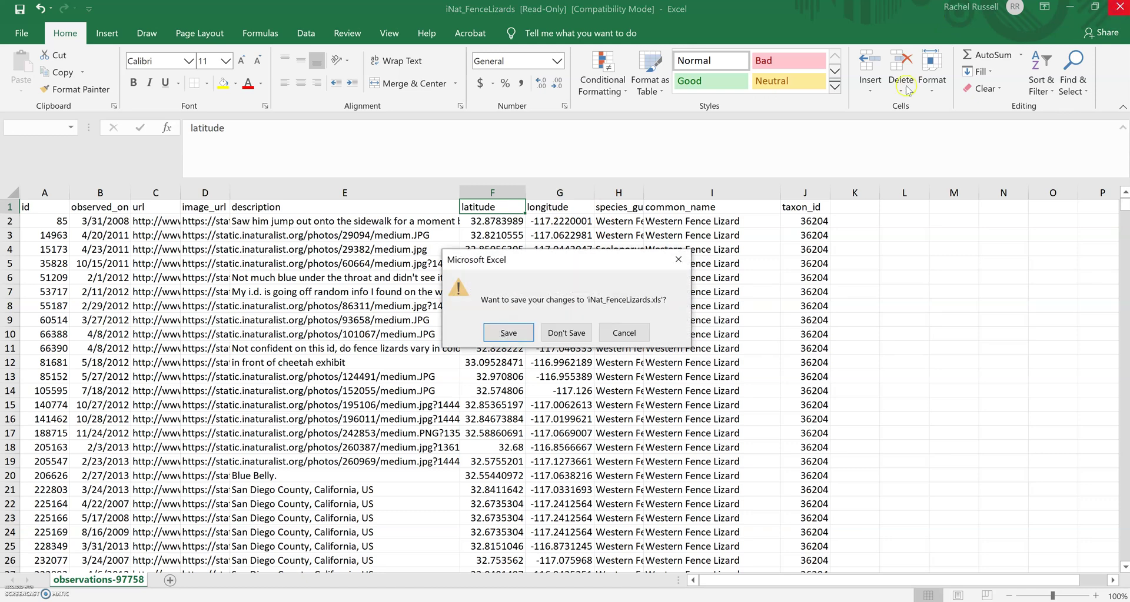
click(566, 333)
Switch to ArcMap and add the SD_County feature class from Lizards.gdb to the map.
key(alt+Tab)
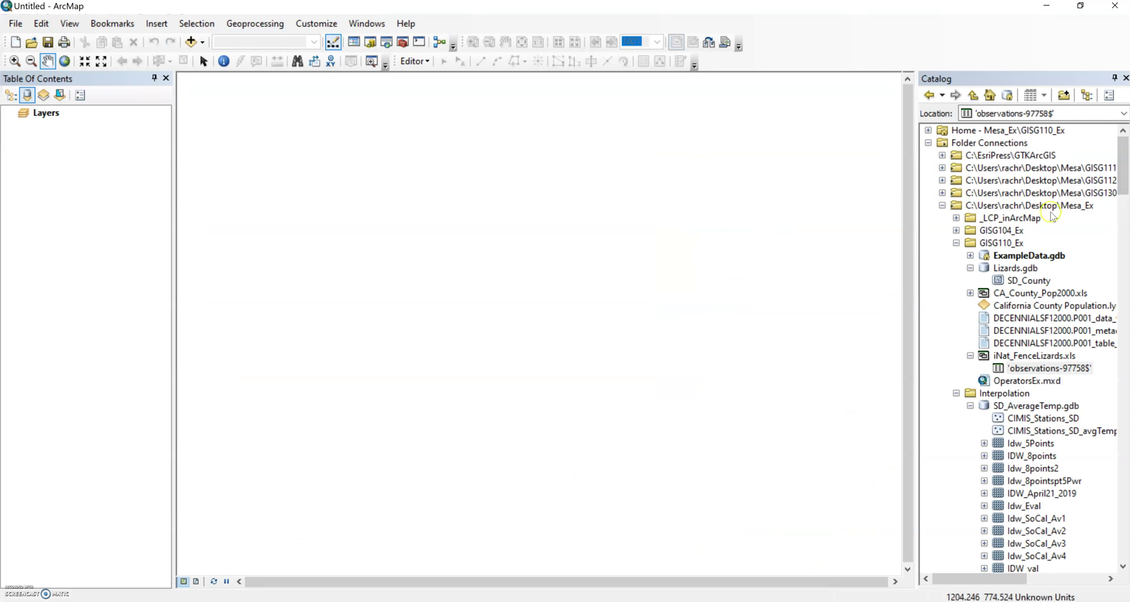
right_click(1040, 283)
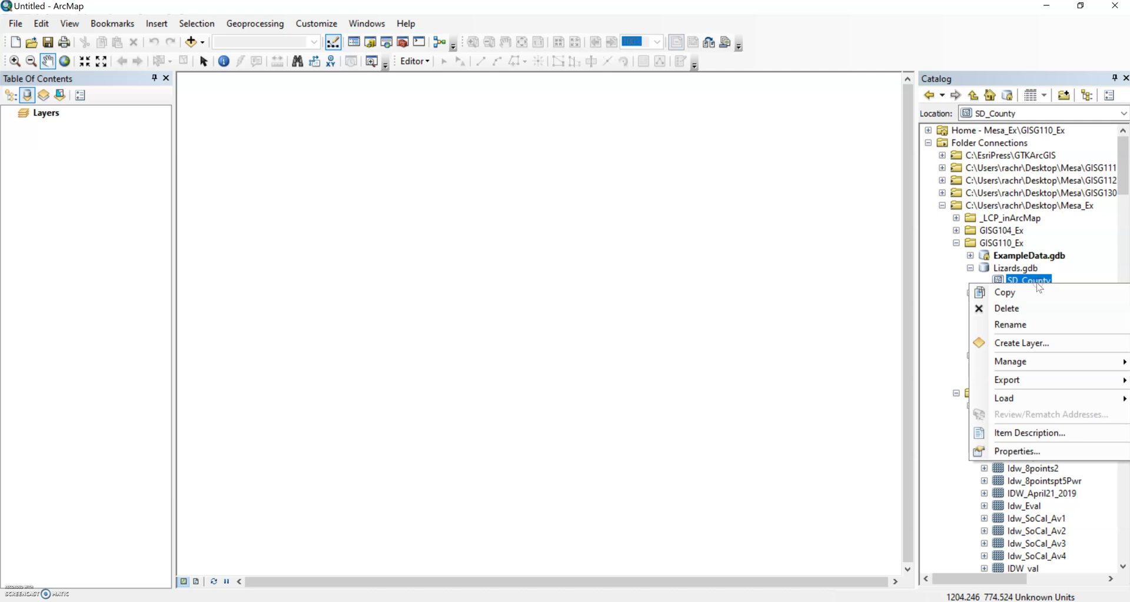
click(1024, 271)
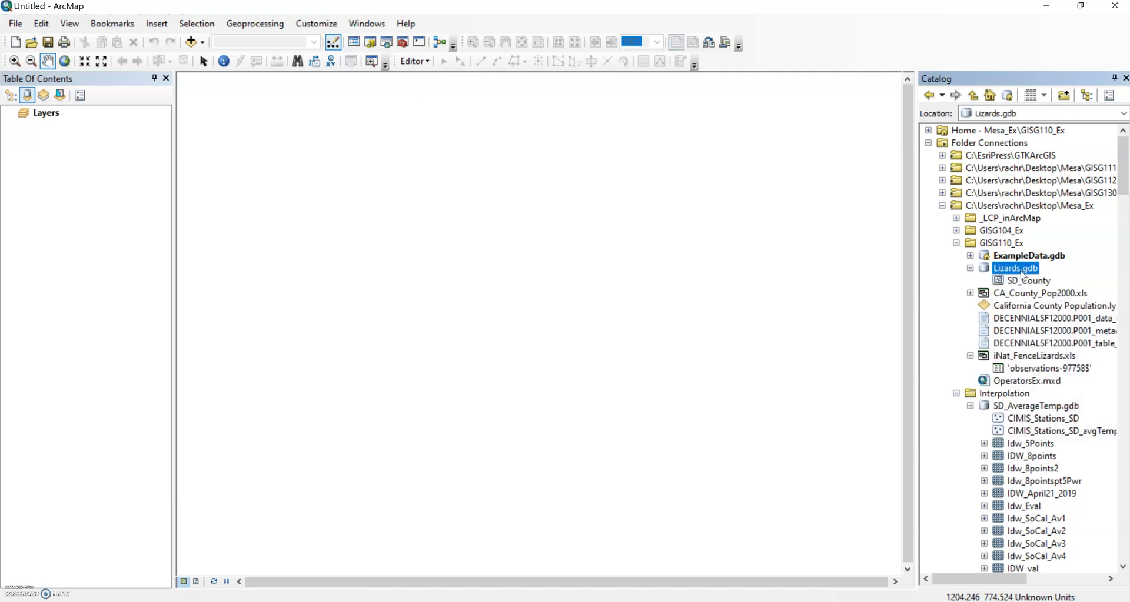
right_click(1026, 283)
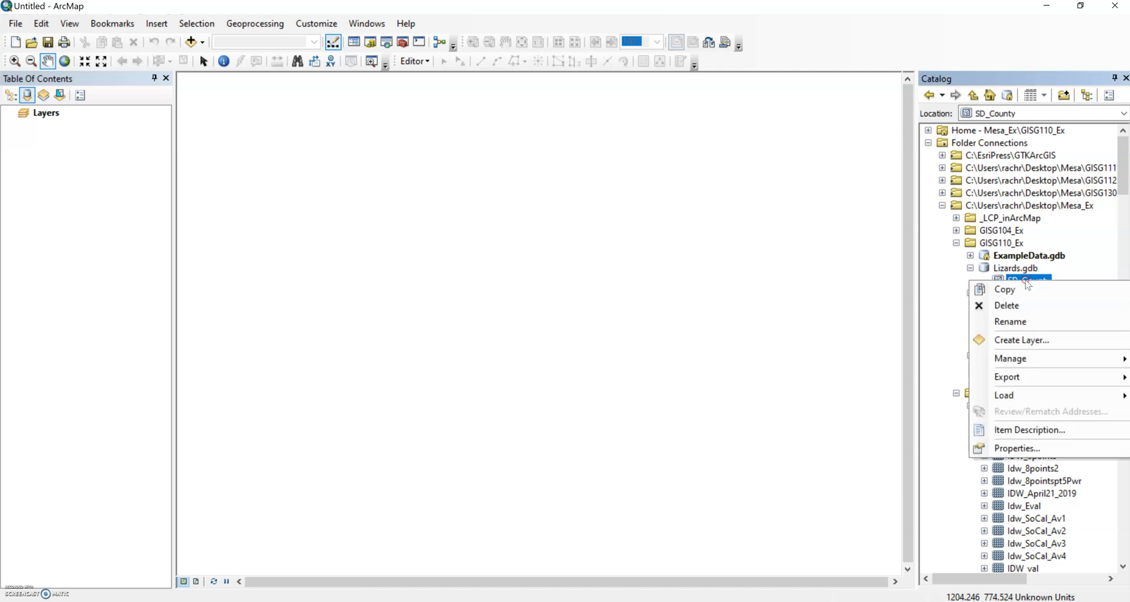
click(1052, 262)
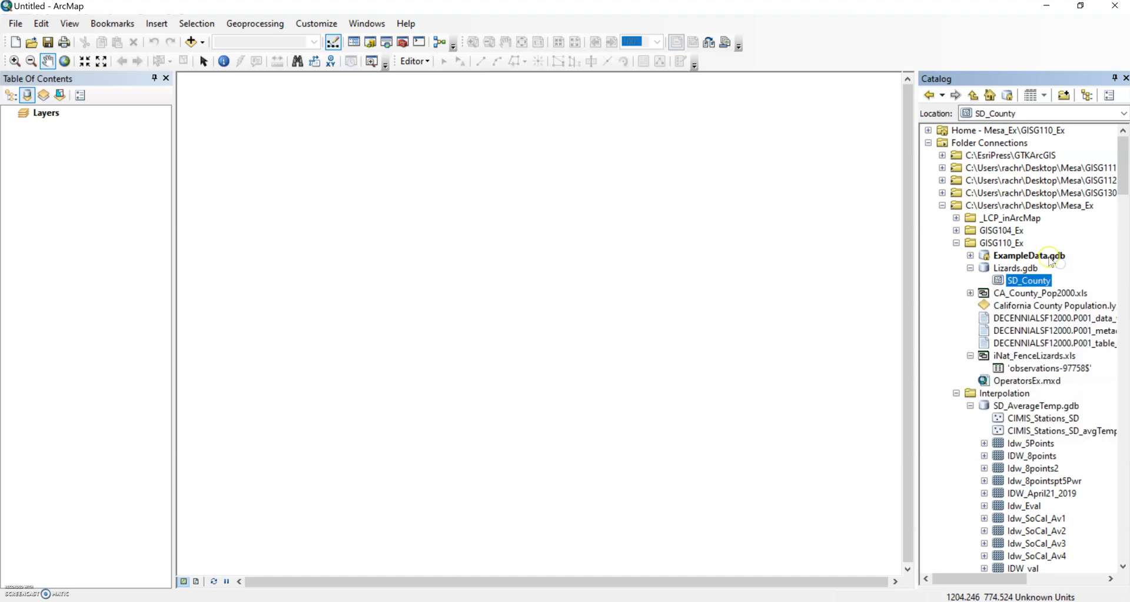
right_click(1026, 280)
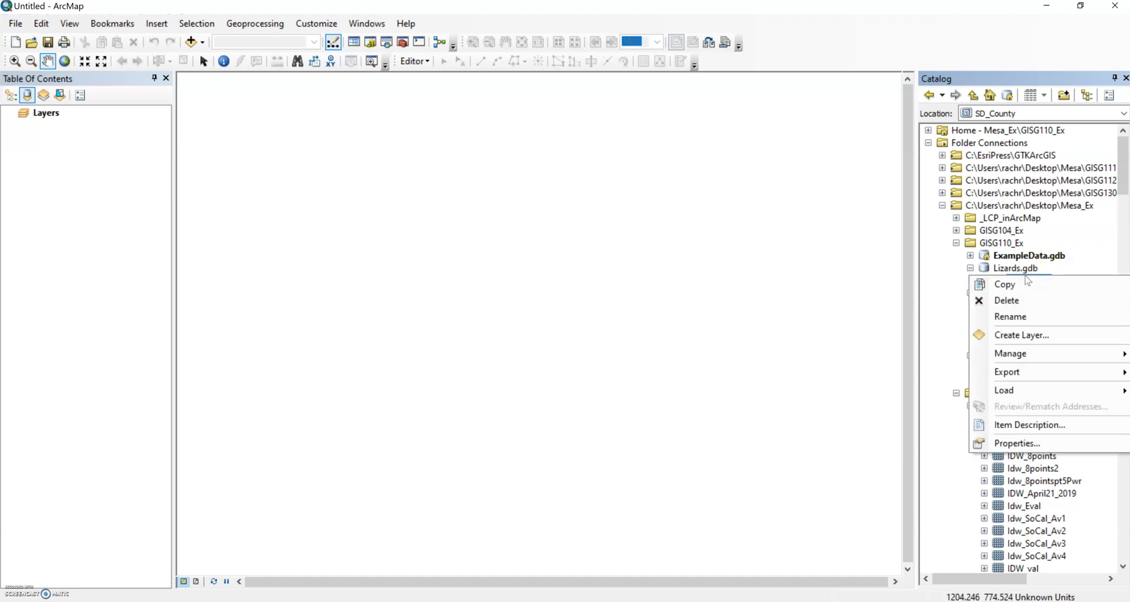
scroll(1027, 281, down, 5)
scroll(1077, 265, up, 5)
mouse_move(1026, 281)
mouse_down()
mouse_move(583, 284)
mouse_move(604, 264)
mouse_up()
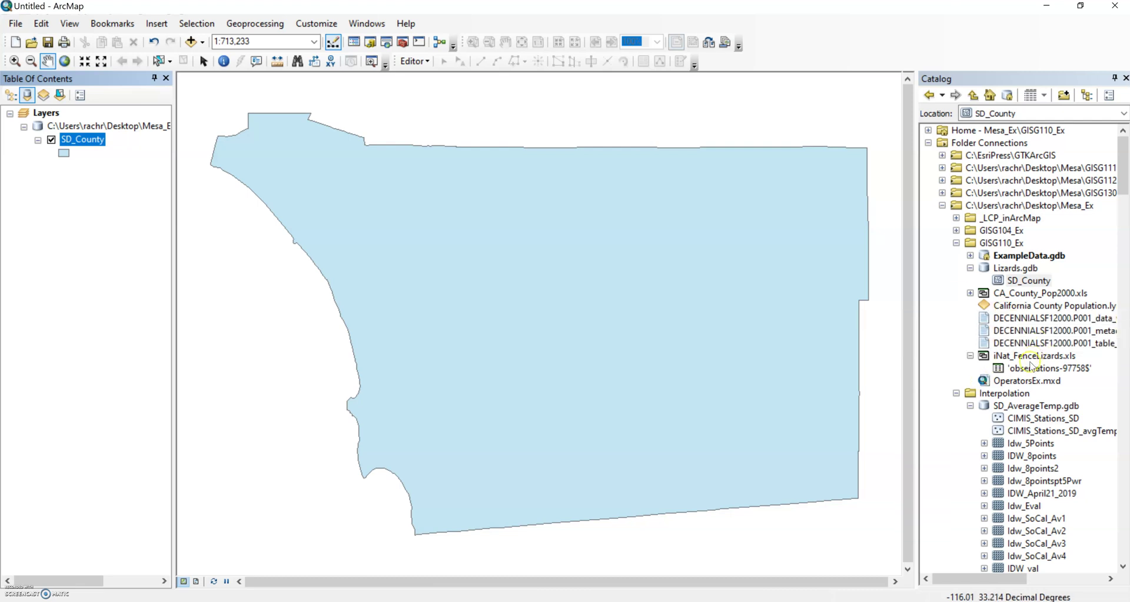
Start creating a feature class from an XY table using the 'observations-97758$' sheet of iNat_FenceLizards.xls.
click(1039, 381)
click(1040, 374)
click(1004, 357)
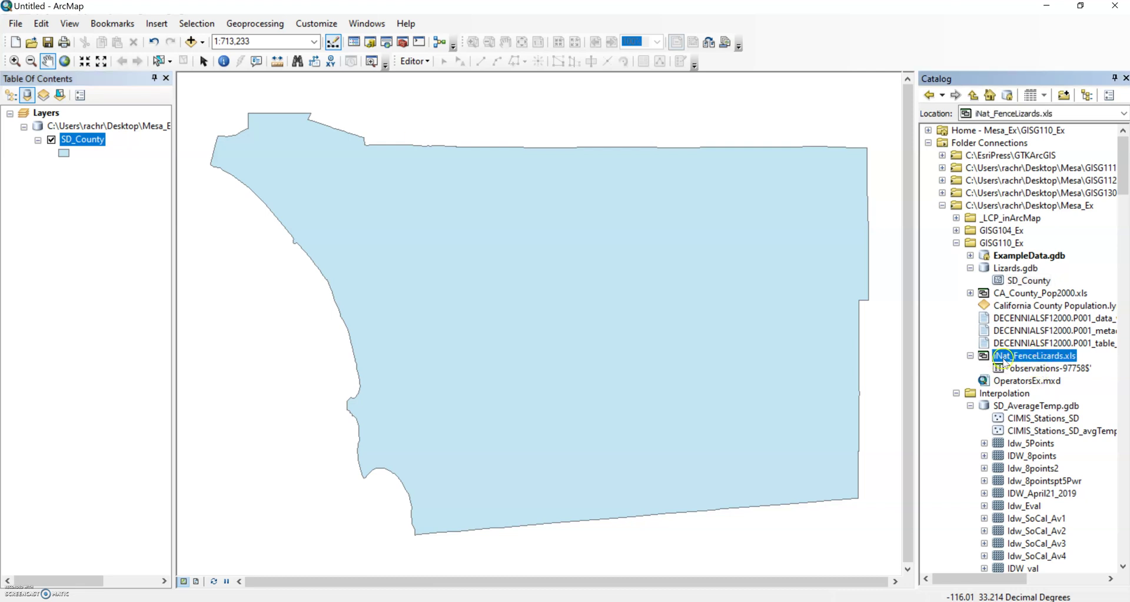
click(1050, 369)
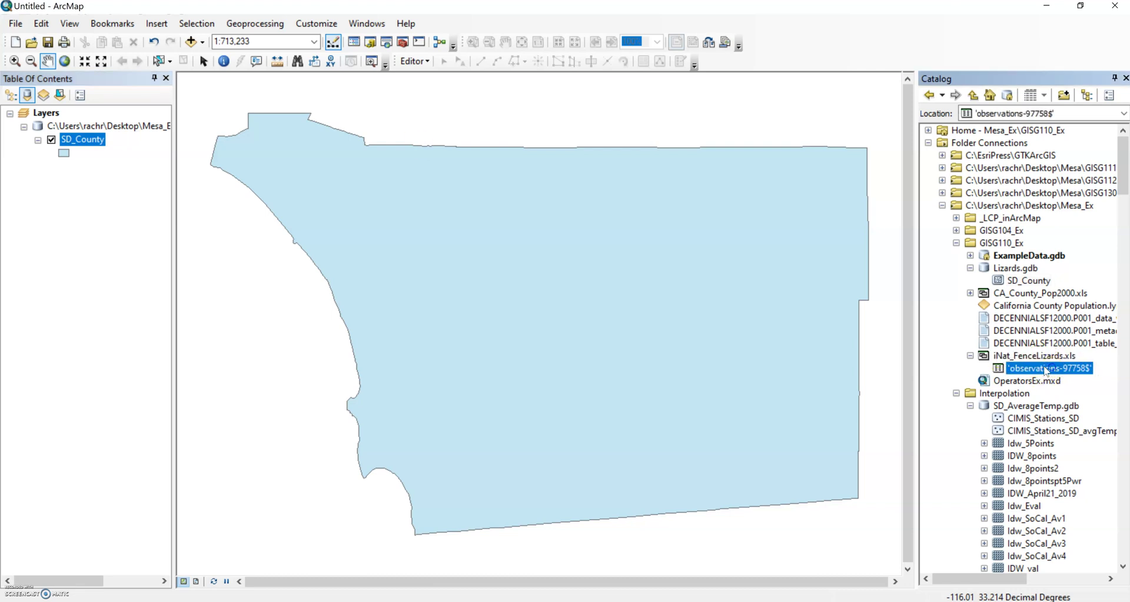
click(969, 356)
click(969, 356)
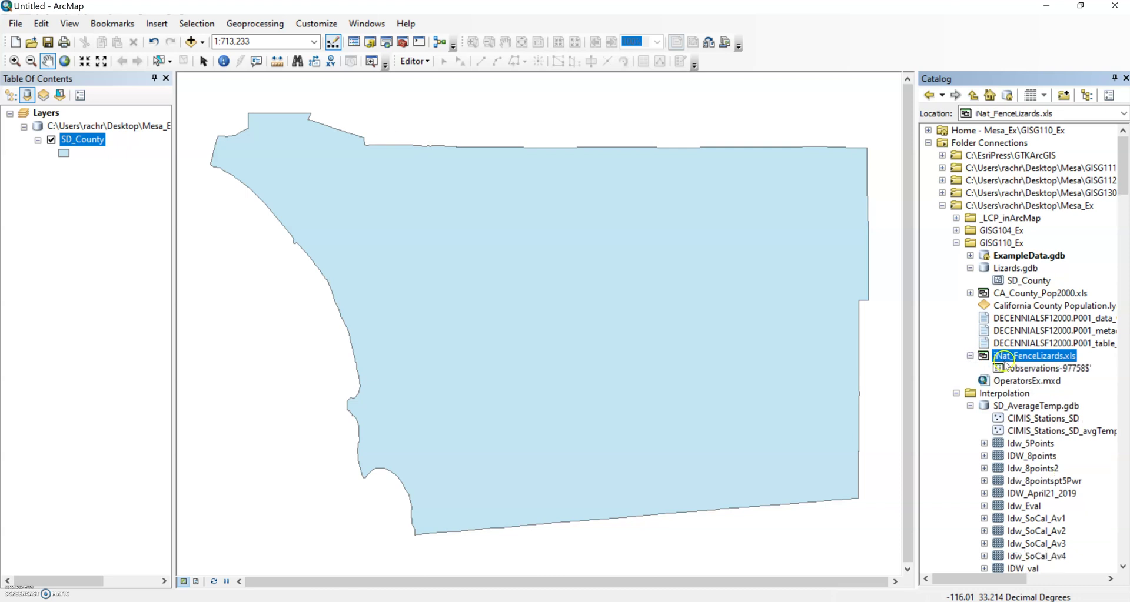
click(1019, 370)
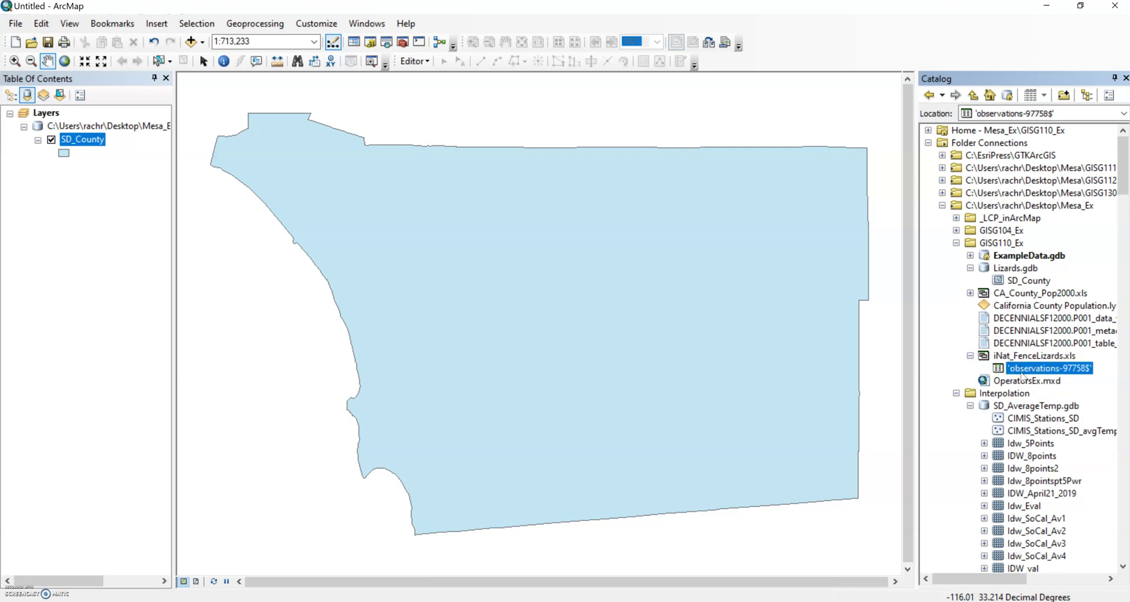
click(1026, 369)
right_click(1027, 372)
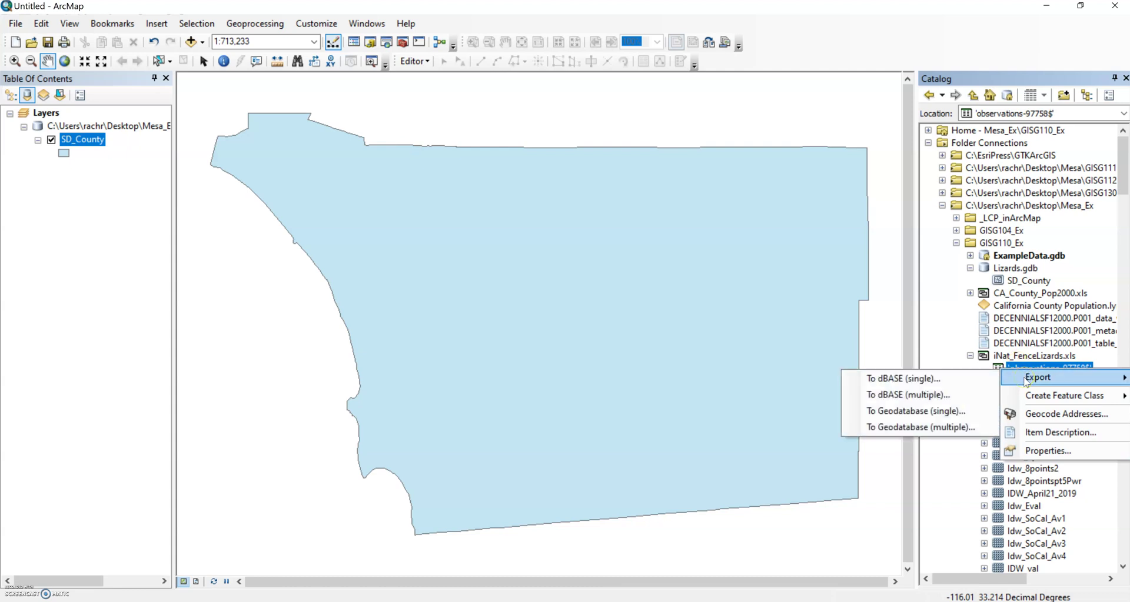
click(1037, 396)
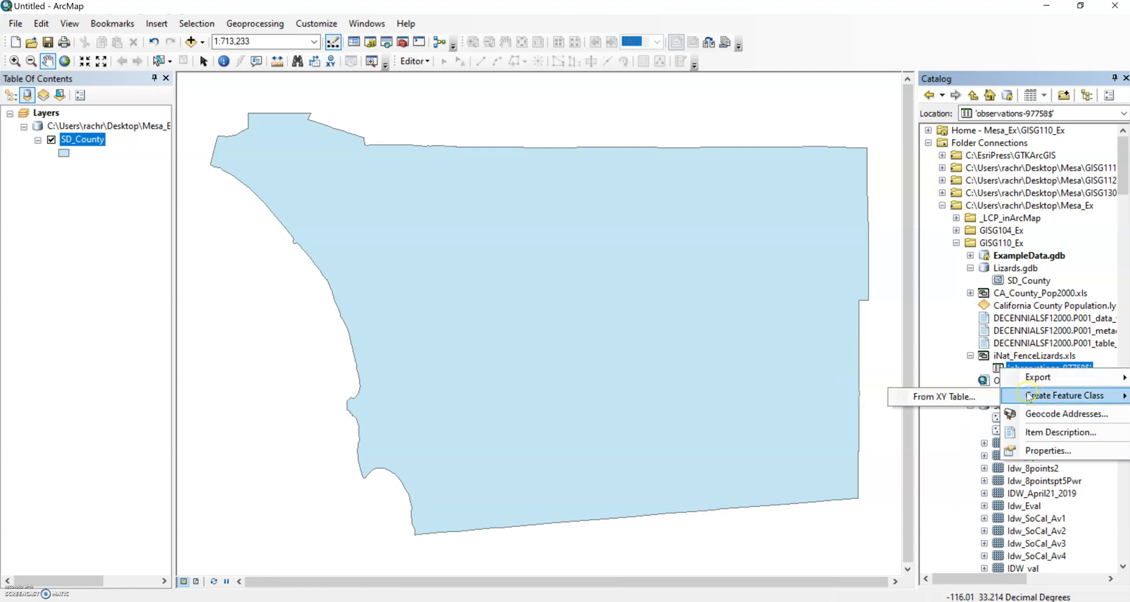
click(974, 399)
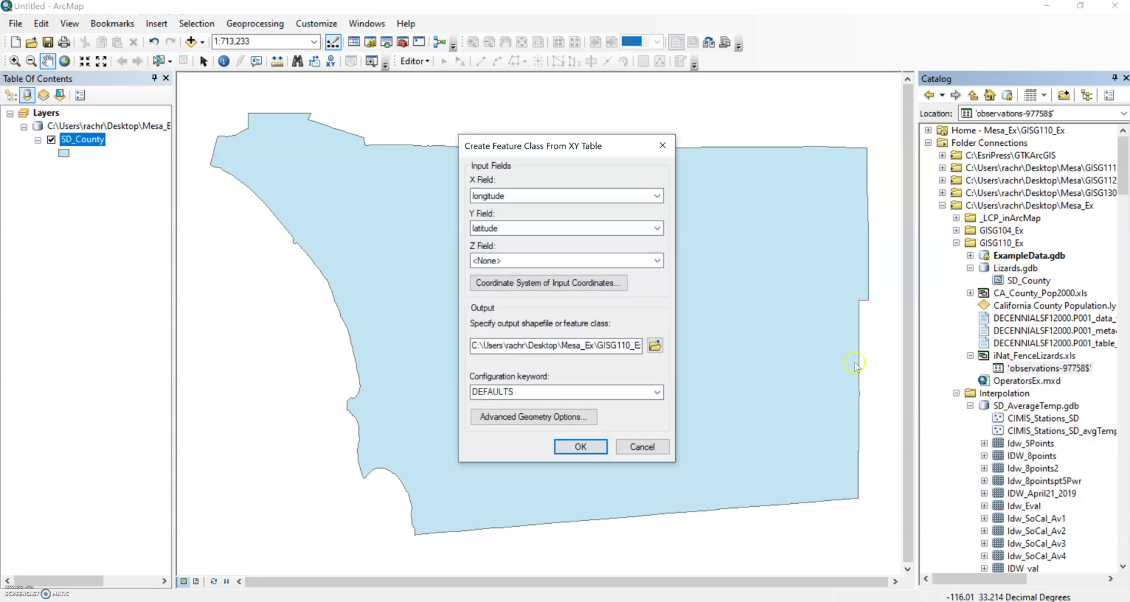
Set the output to a geodatabase feature class named Lizards in Lizards.gdb.
click(654, 345)
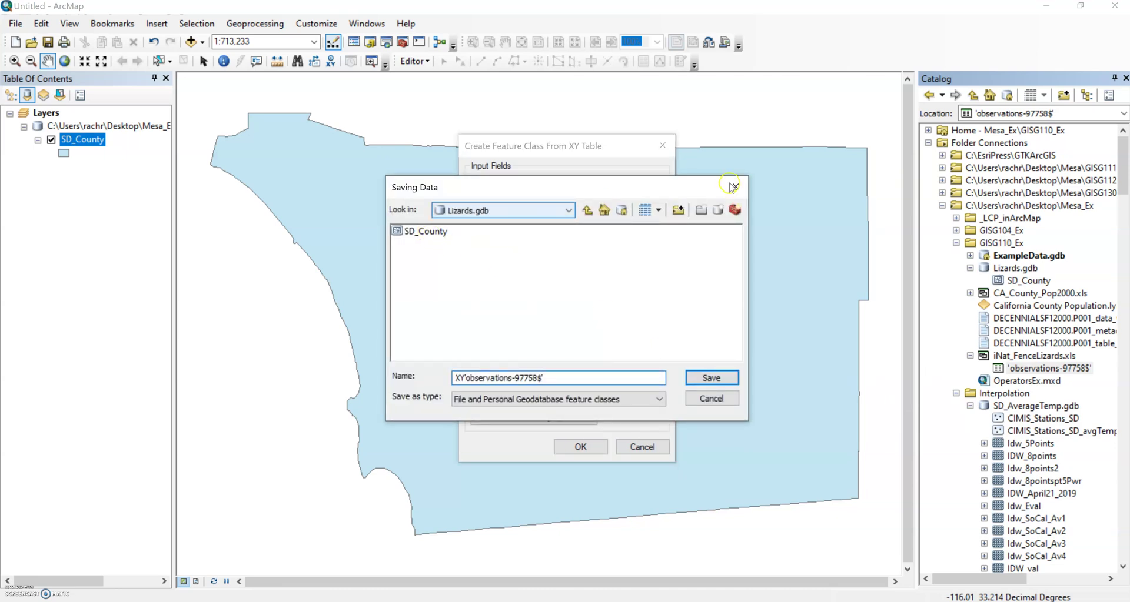
click(661, 400)
click(661, 400)
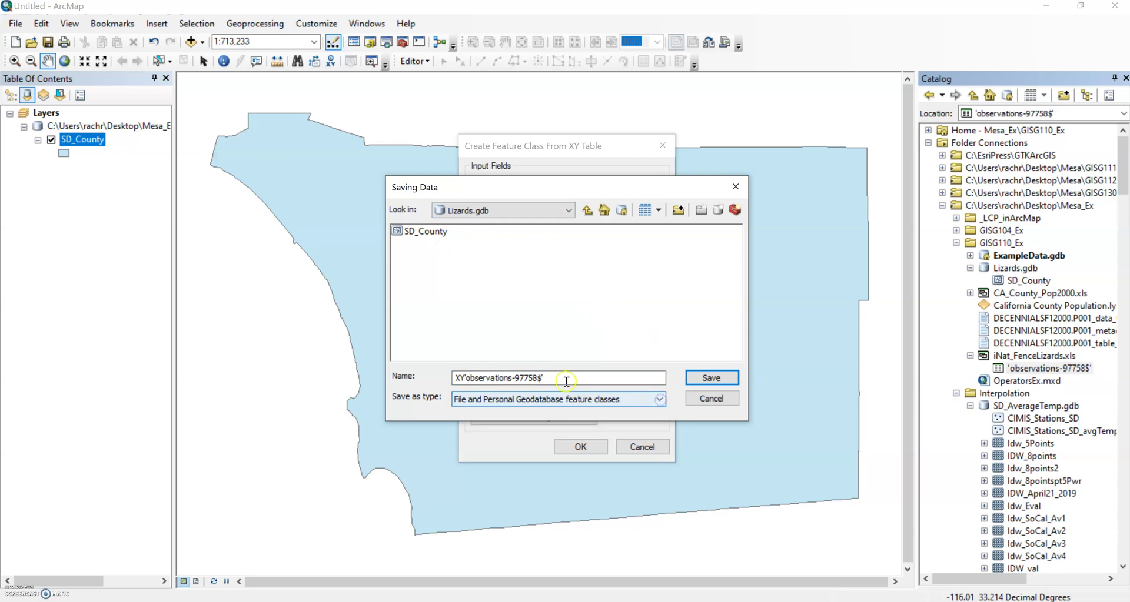
drag(566, 381, 422, 391)
text(Lizards)
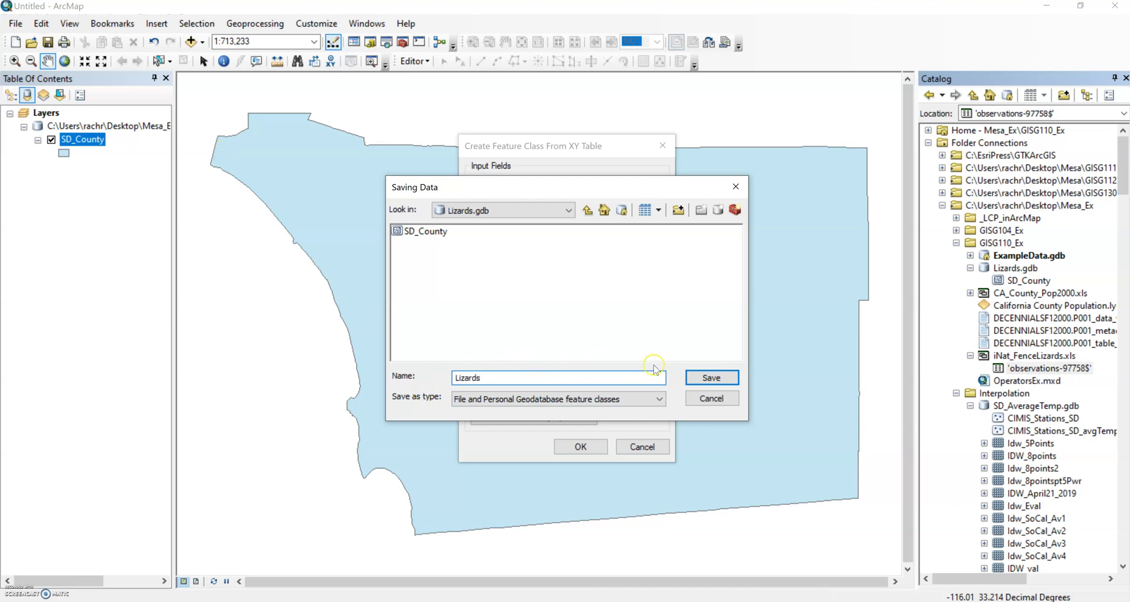
click(710, 378)
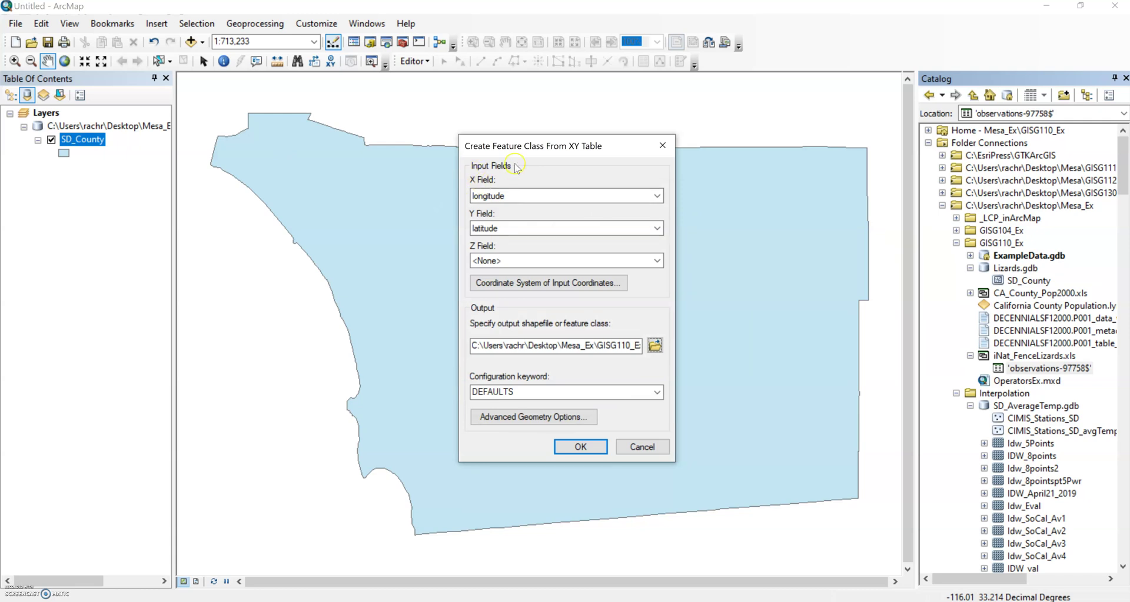
Check the X and Y field assignments and the current coordinate system of the input coordinates.
click(493, 200)
click(493, 200)
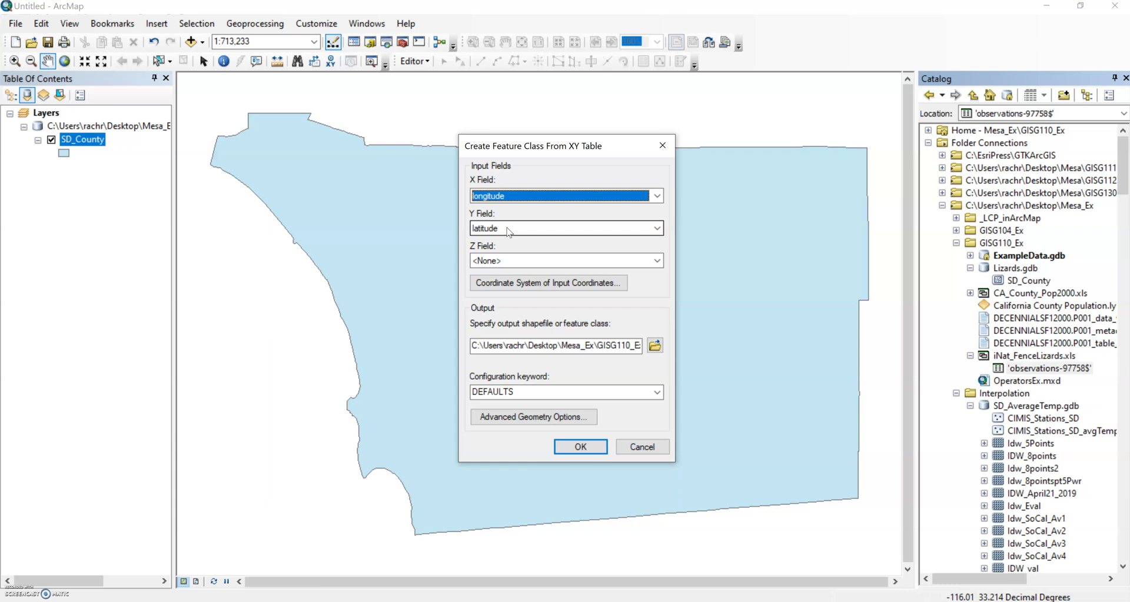
click(524, 284)
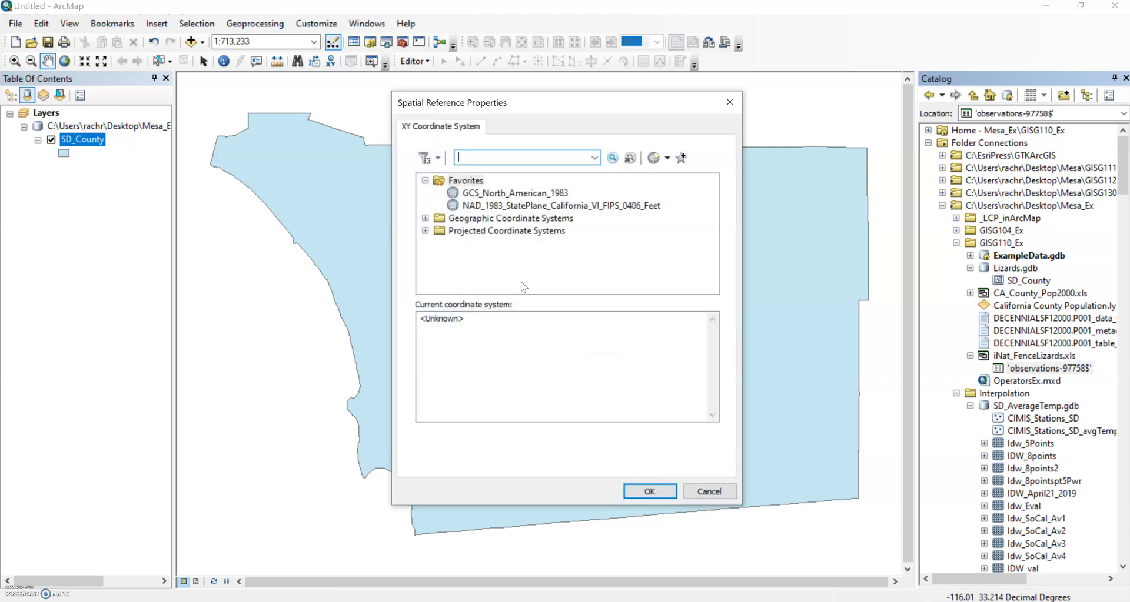
click(422, 323)
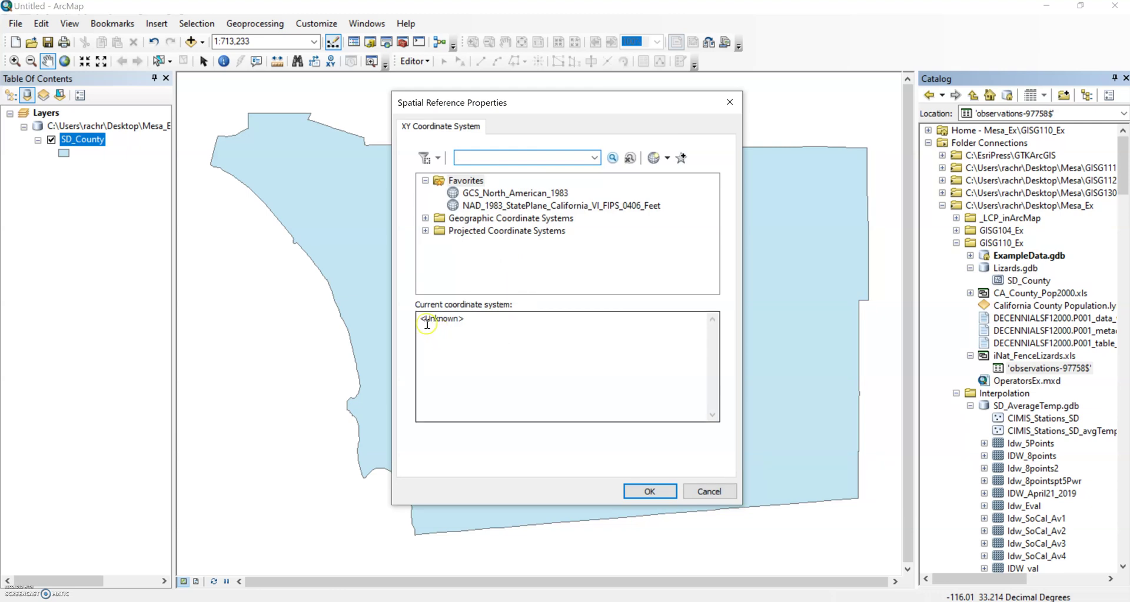
drag(422, 323, 466, 320)
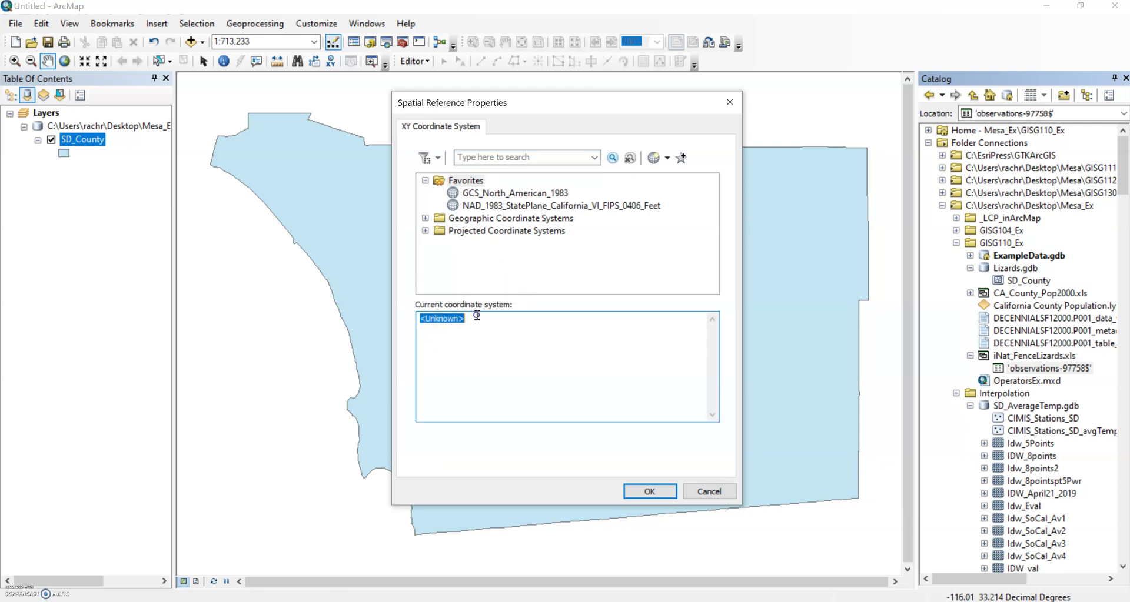
click(450, 337)
click(459, 336)
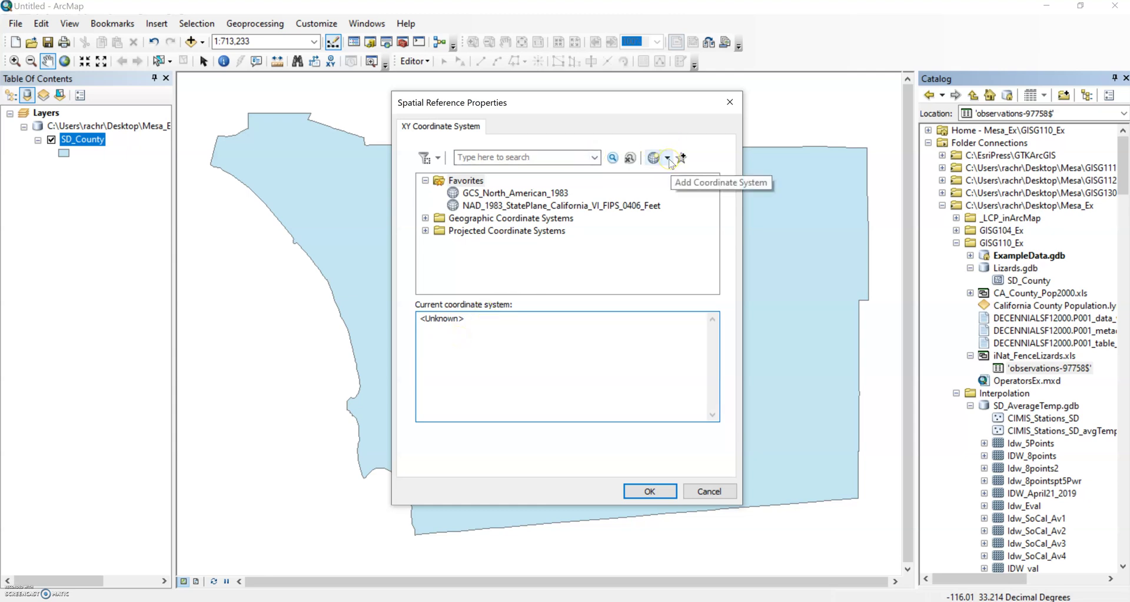
Import the coordinate system of the input coordinates from the SD_County feature class in Lizards.gdb.
click(656, 179)
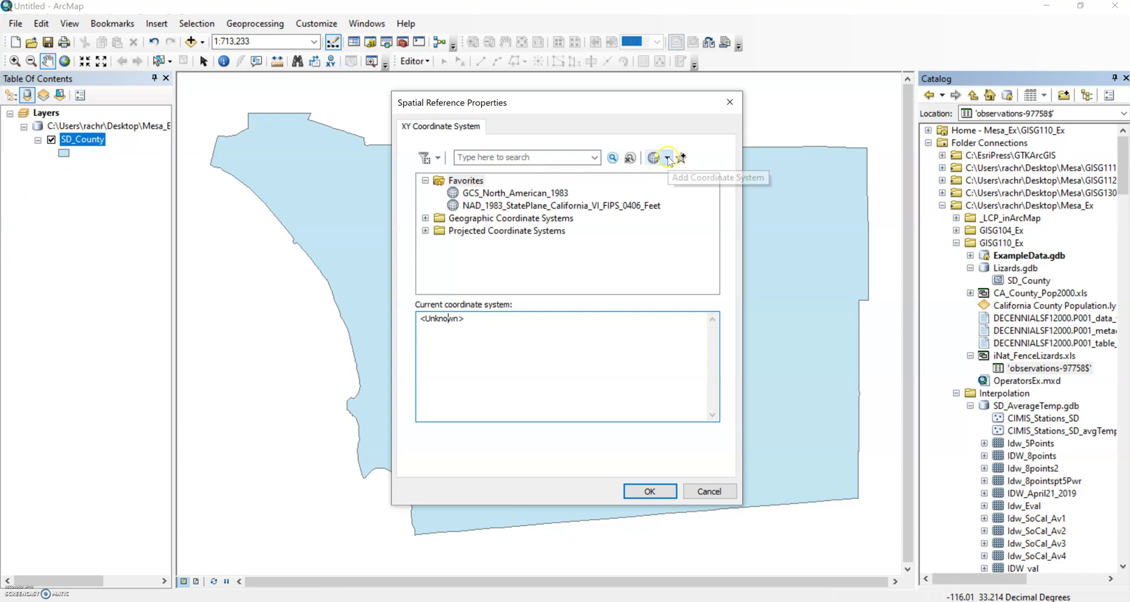
click(667, 158)
click(685, 193)
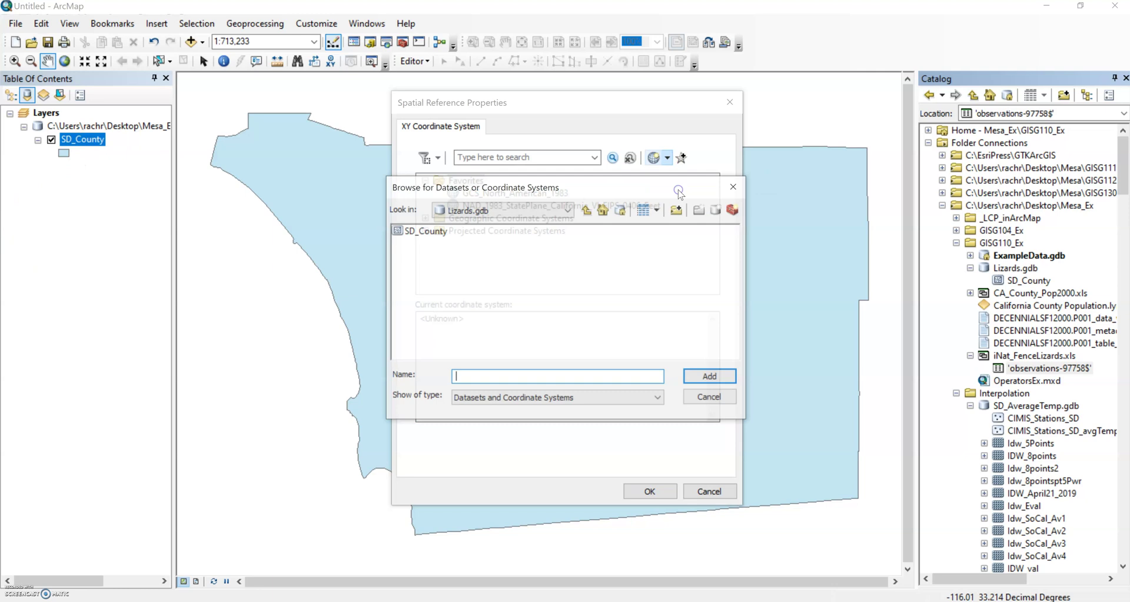
click(433, 234)
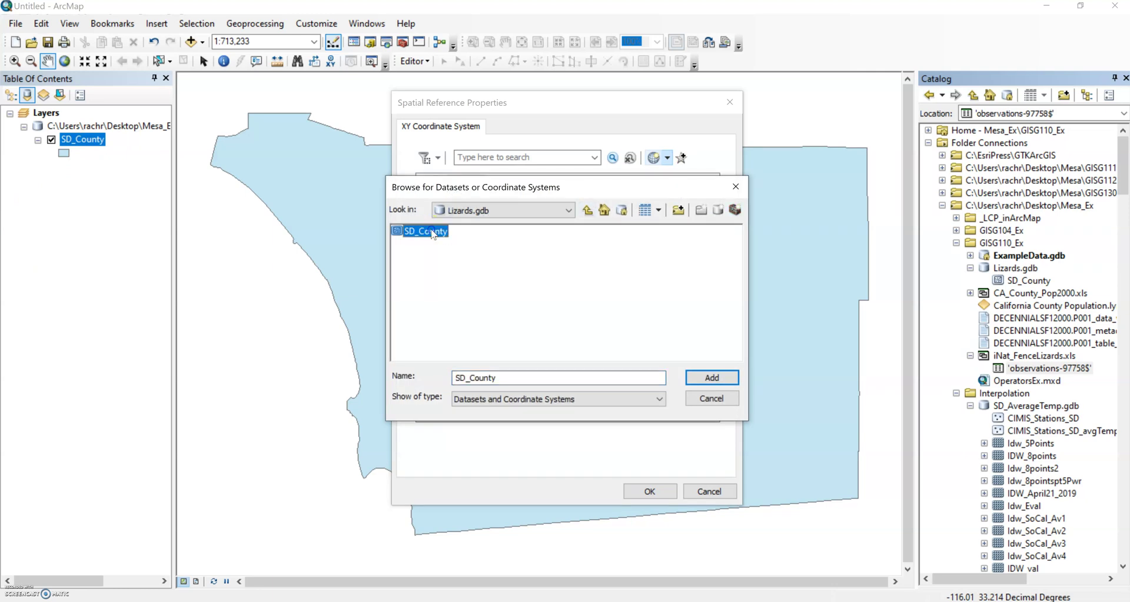
click(706, 378)
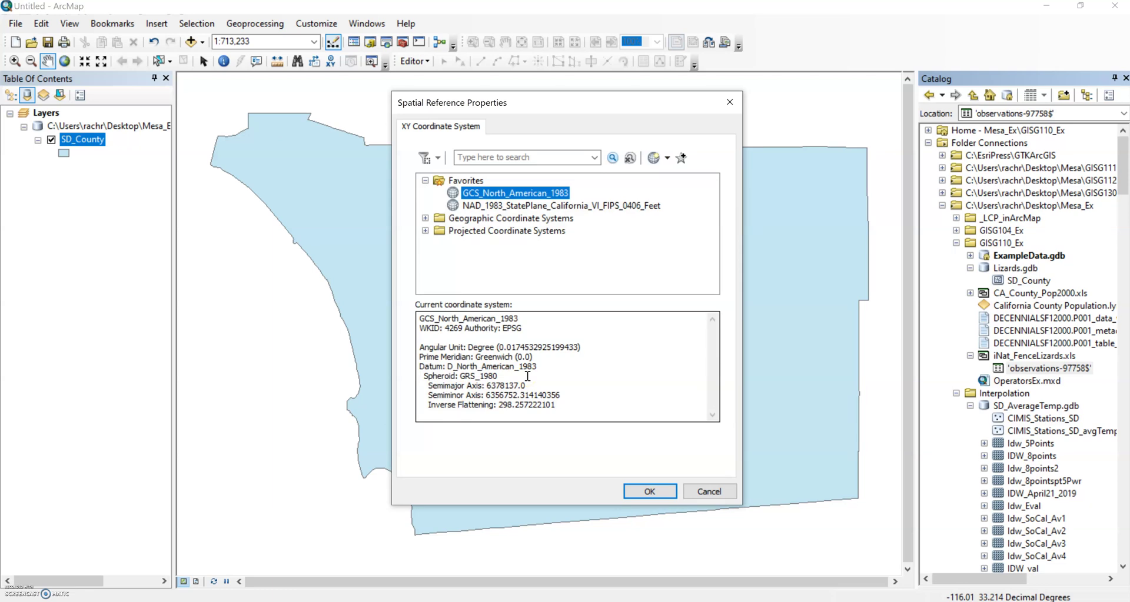
click(98, 143)
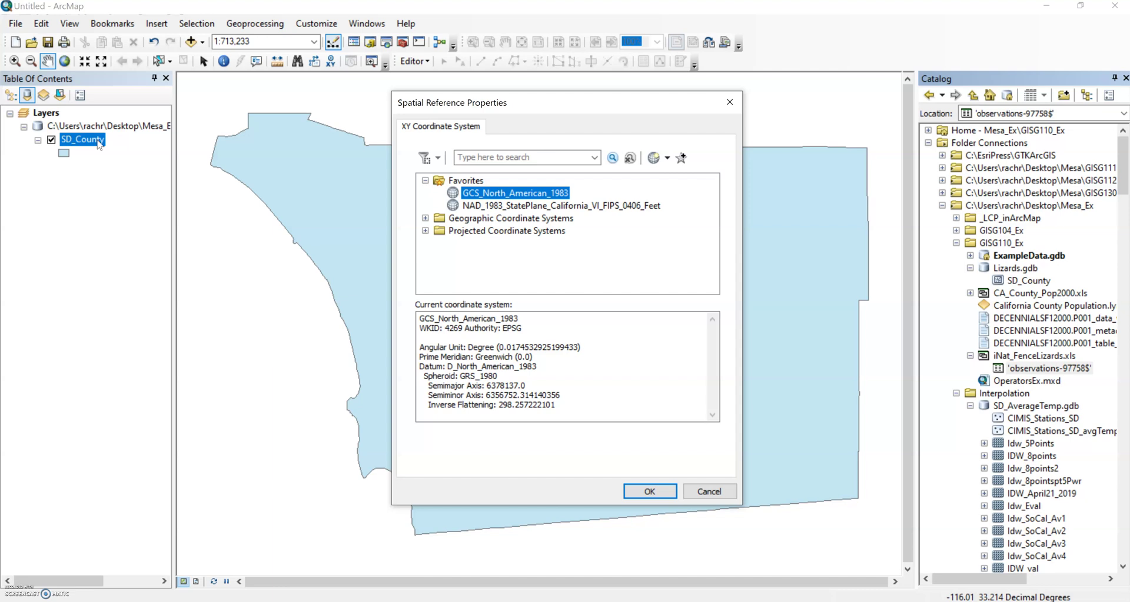
click(654, 494)
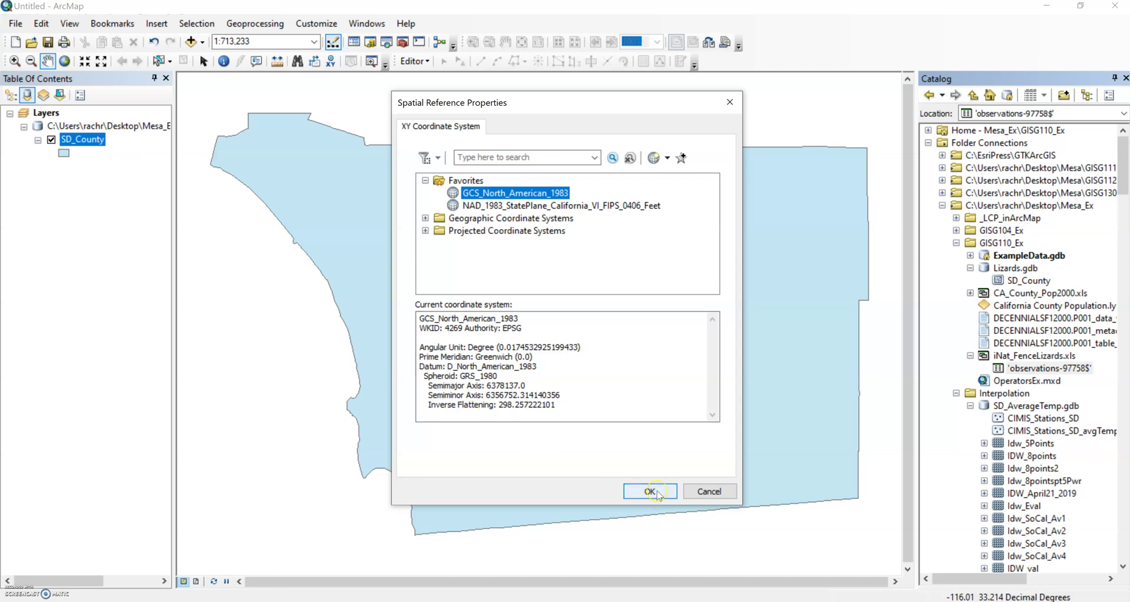
click(658, 495)
Recheck the output's location and name, and create the Lizards feature class from the XY table.
click(654, 345)
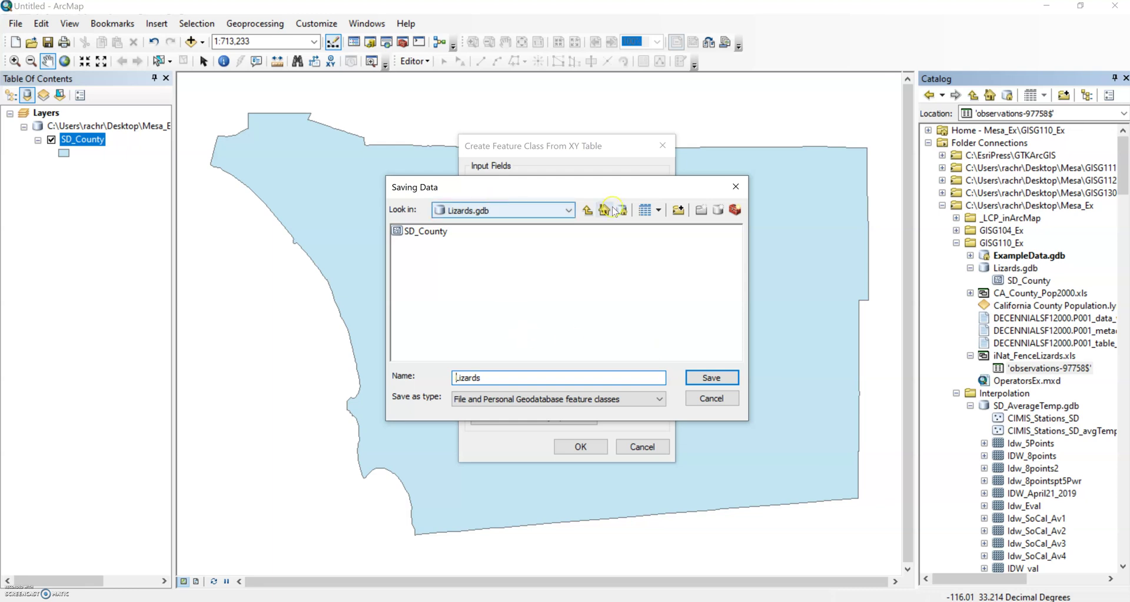
click(736, 187)
click(629, 346)
click(654, 346)
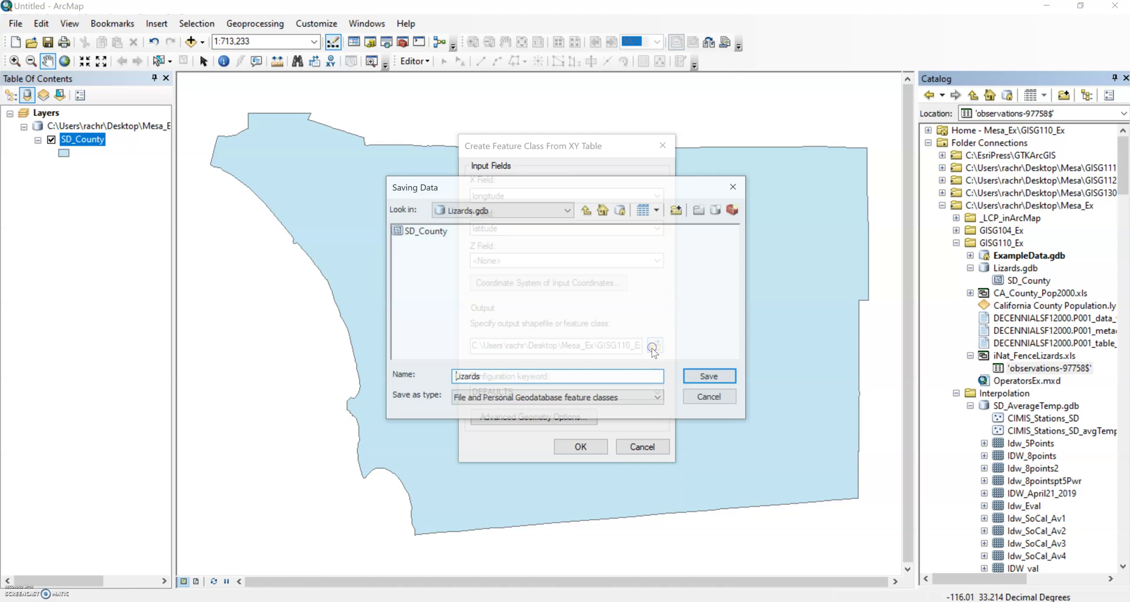
click(735, 187)
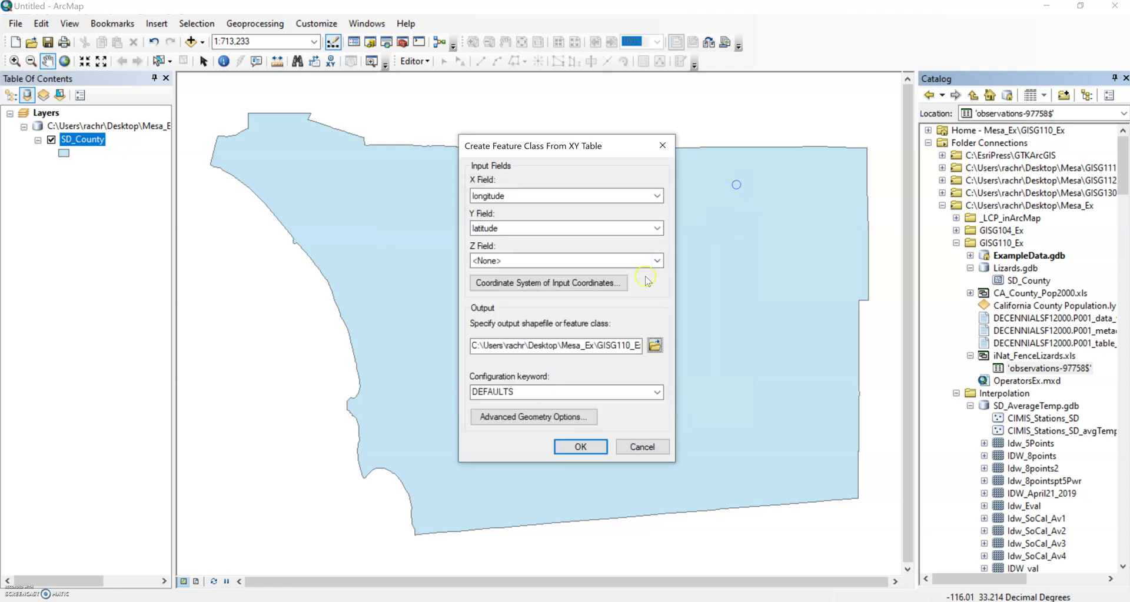
click(582, 447)
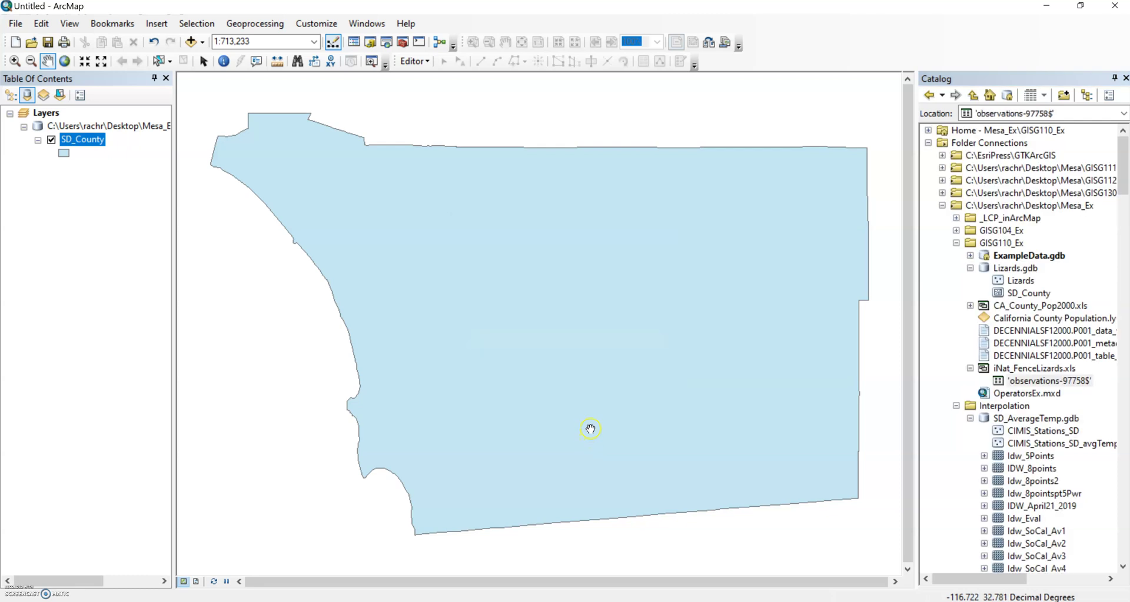
Add the Lizards feature class from Lizards.gdb to the map and review how its points are distributed.
click(1020, 281)
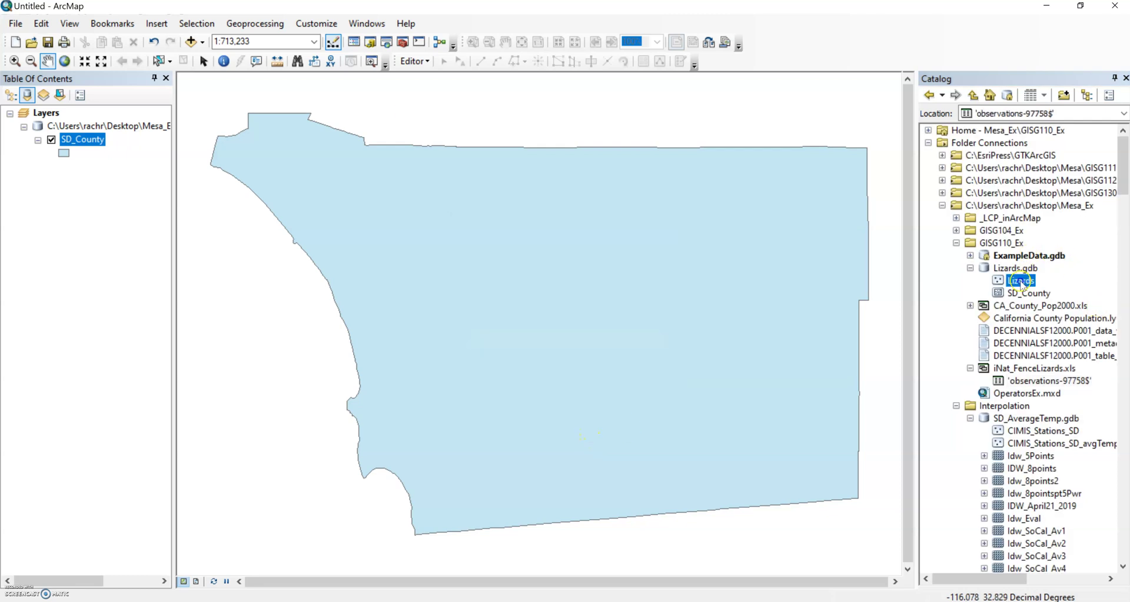
drag(1021, 285, 283, 170)
click(306, 194)
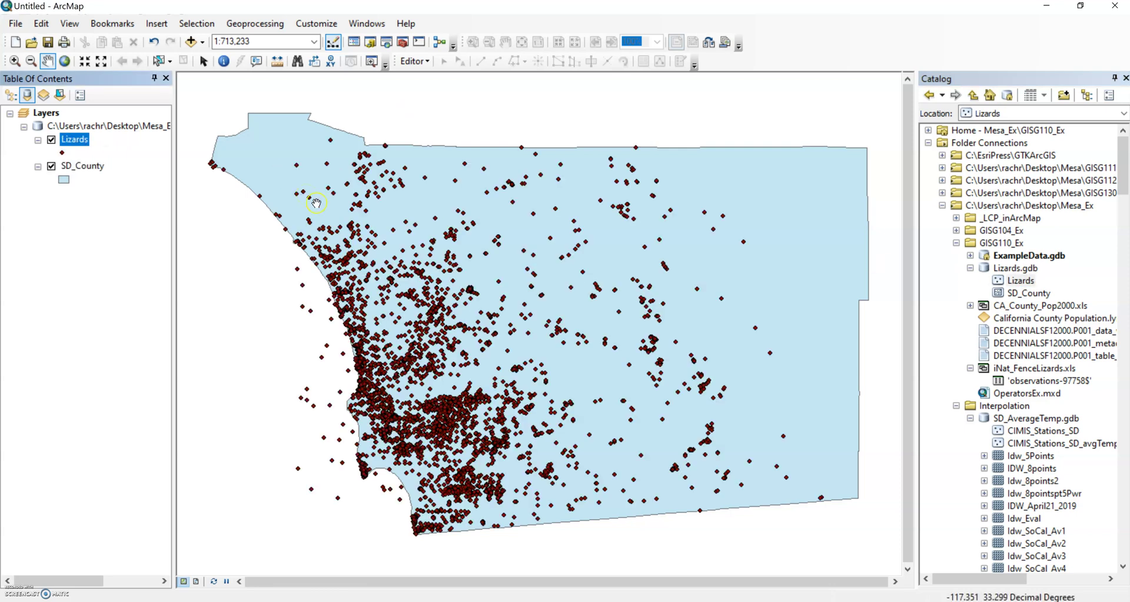
click(395, 327)
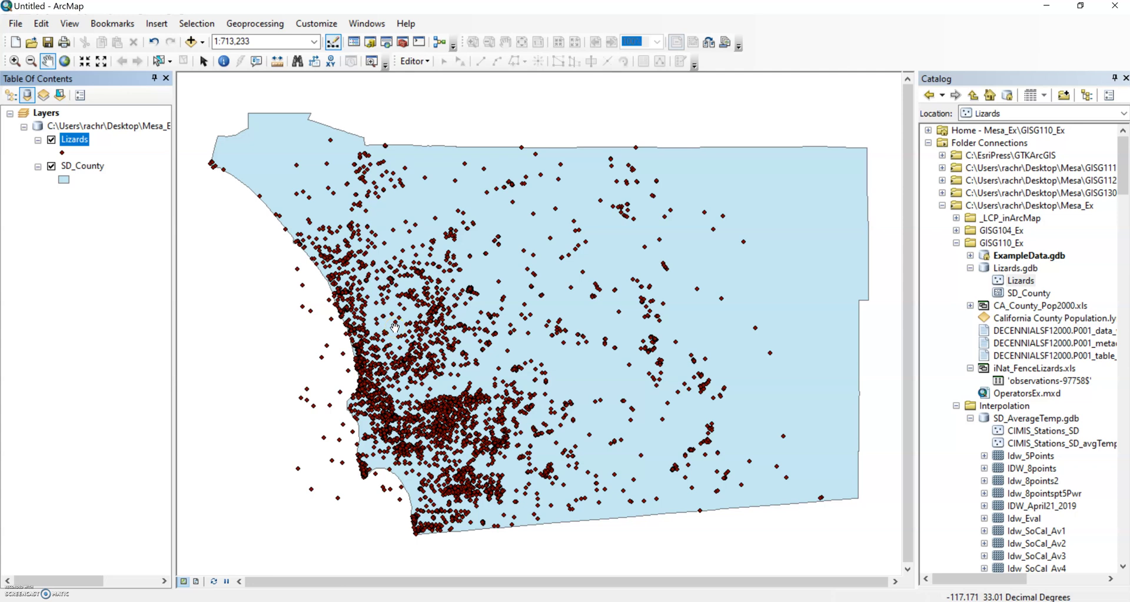
click(313, 422)
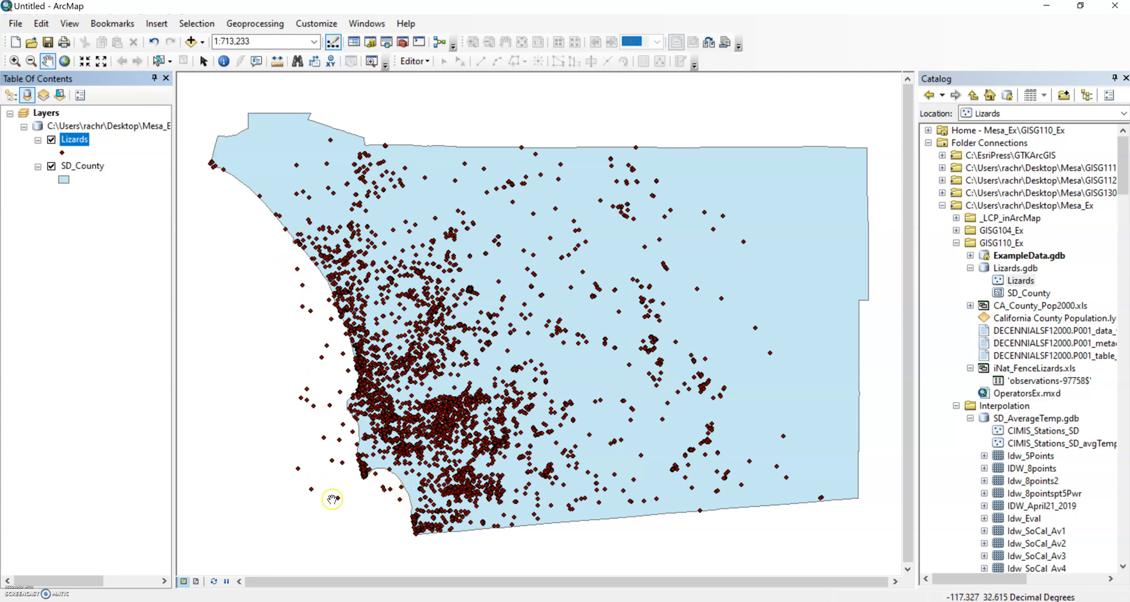
Identify an isolated Lizards point off the county's southwest coast and view the photo linked in its image_url field.
click(223, 61)
click(299, 471)
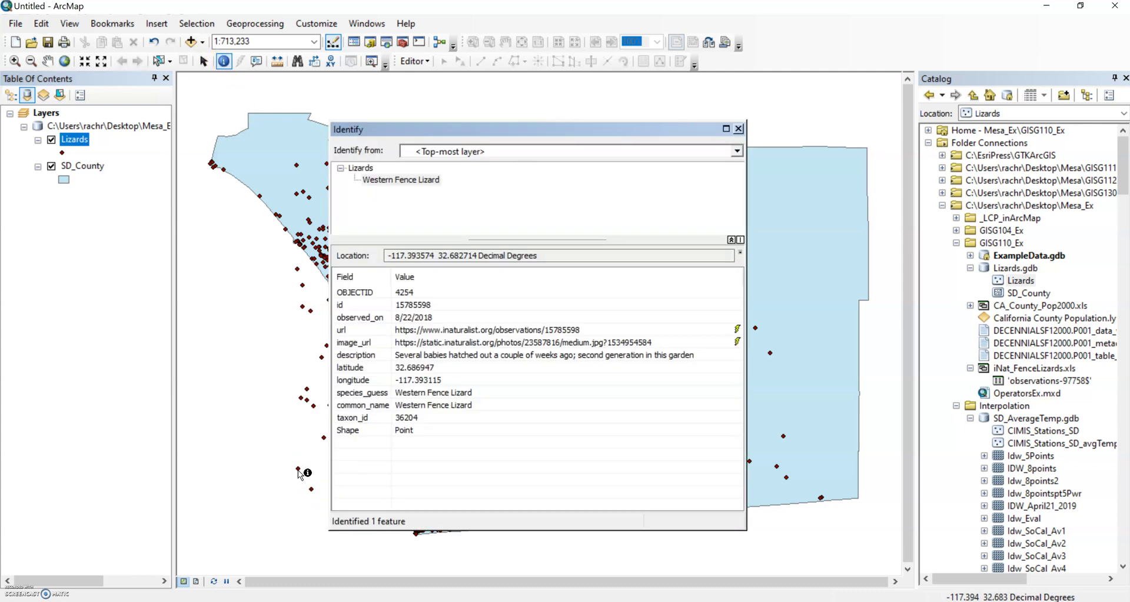
click(737, 342)
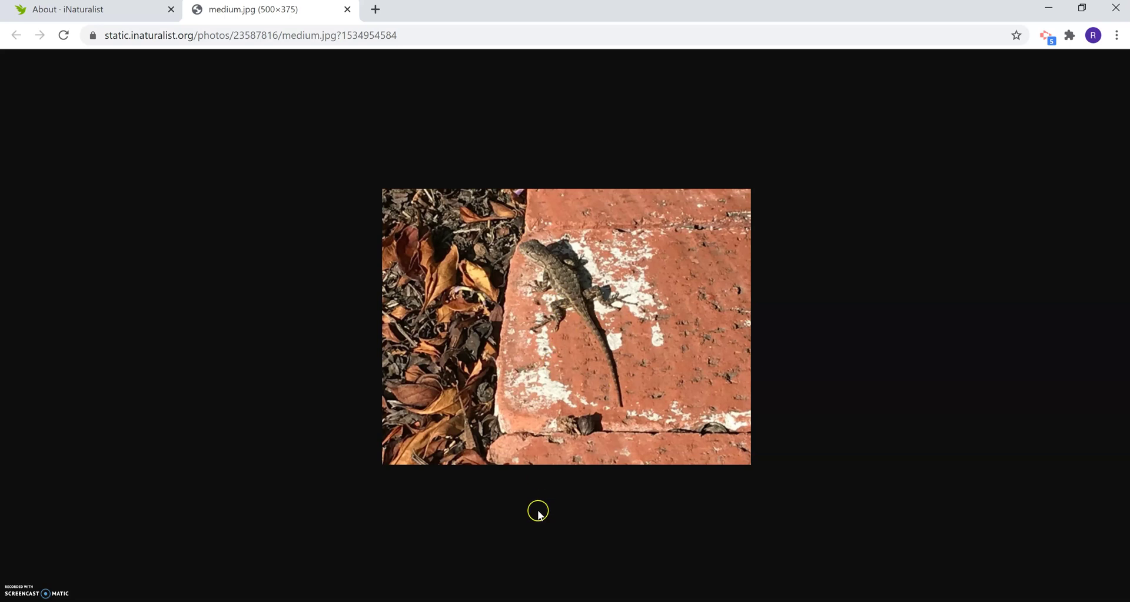
click(1047, 8)
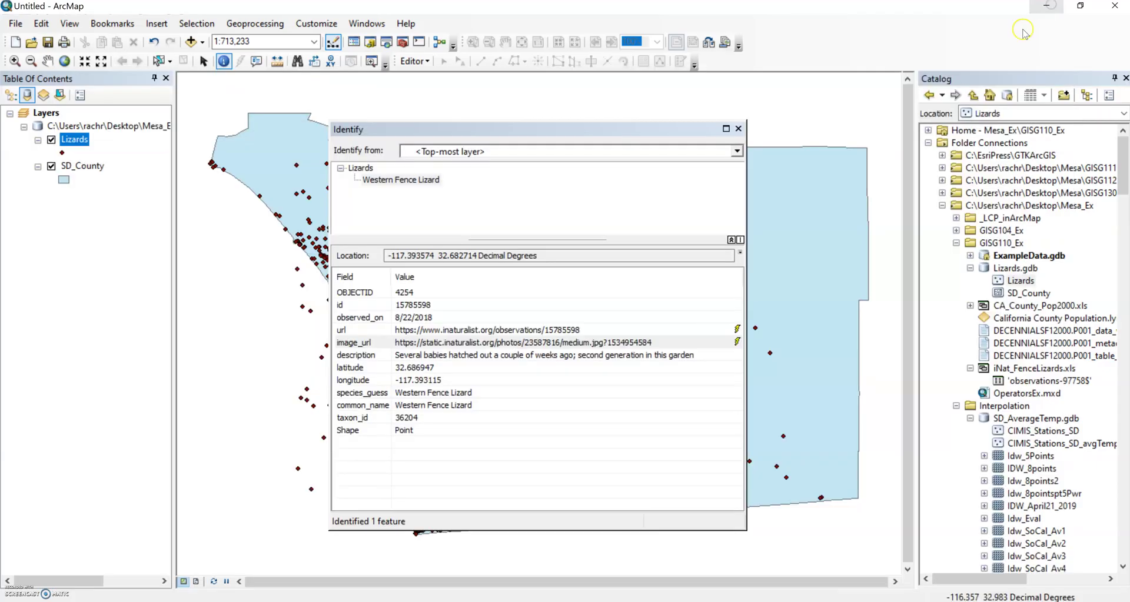
click(737, 129)
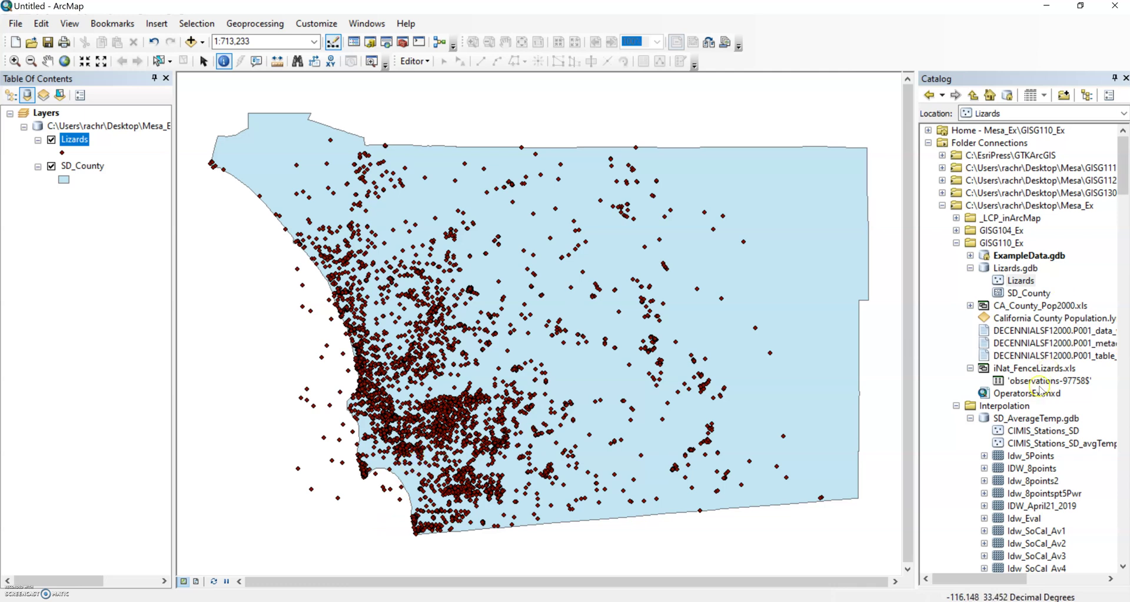
Remove the Lizards layer from the map.
right_click(1038, 382)
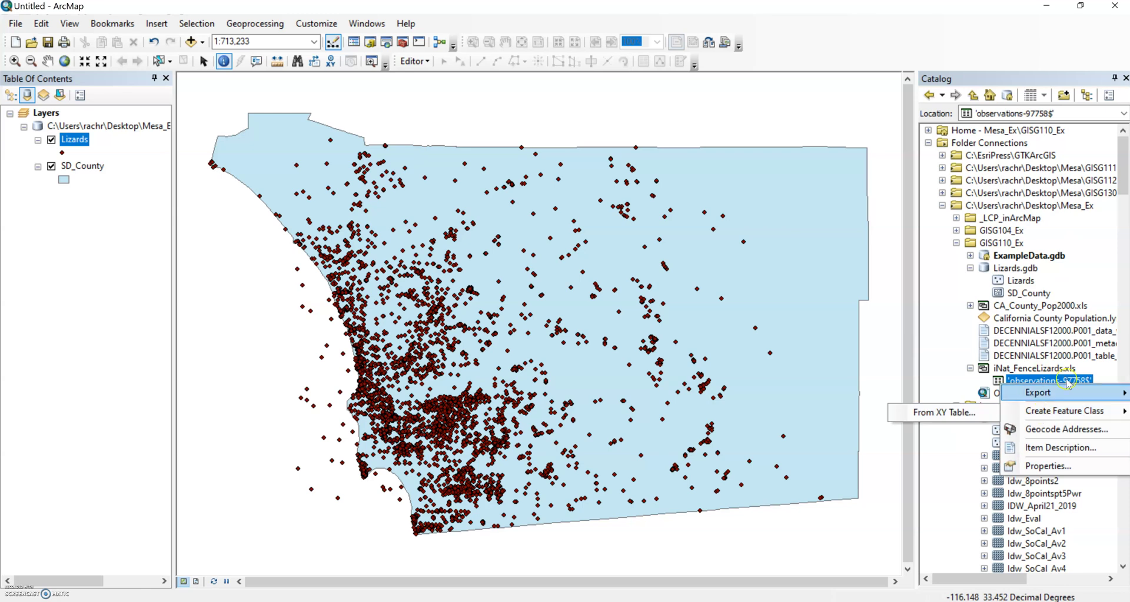
click(1093, 290)
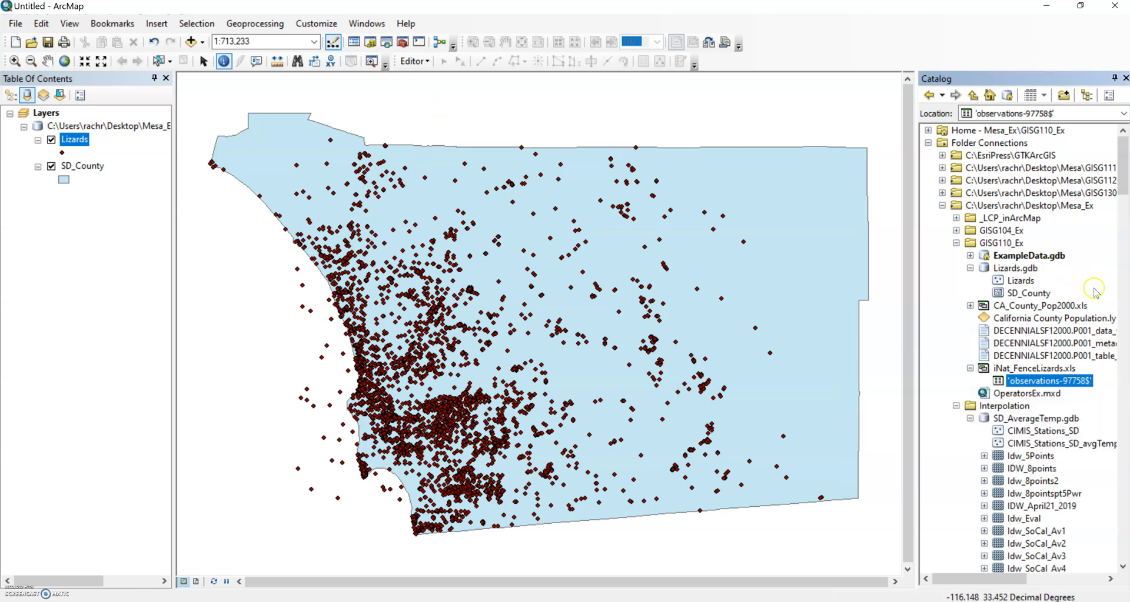
right_click(74, 142)
click(100, 161)
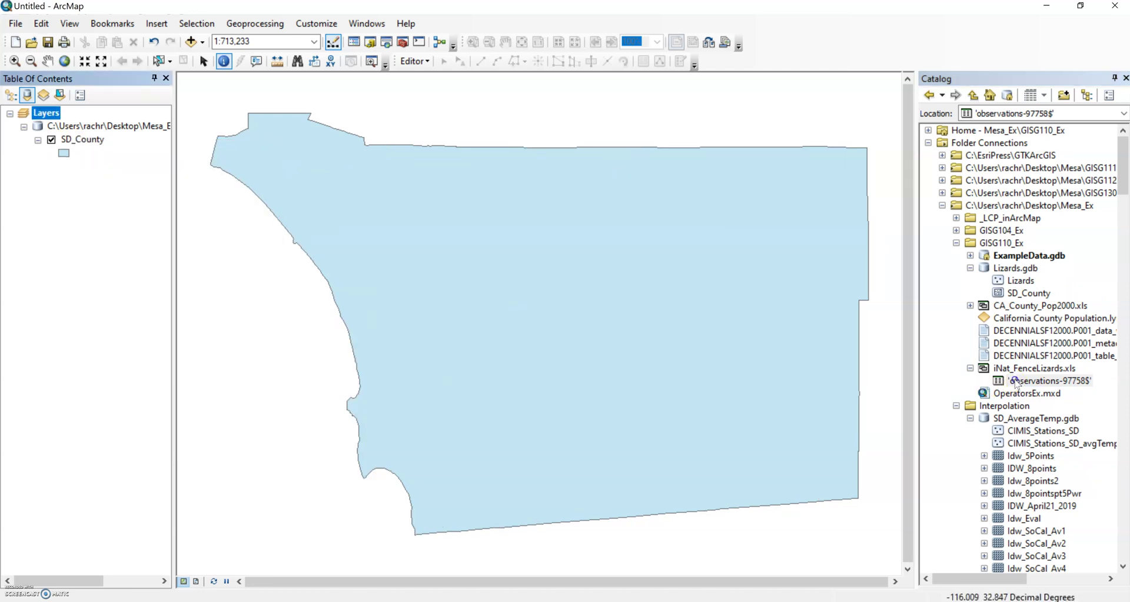
Add the 'observations-97758$' table from iNat_FenceLizards.xls to the map and open Display XY Data for it.
drag(1014, 383, 46, 175)
click(116, 188)
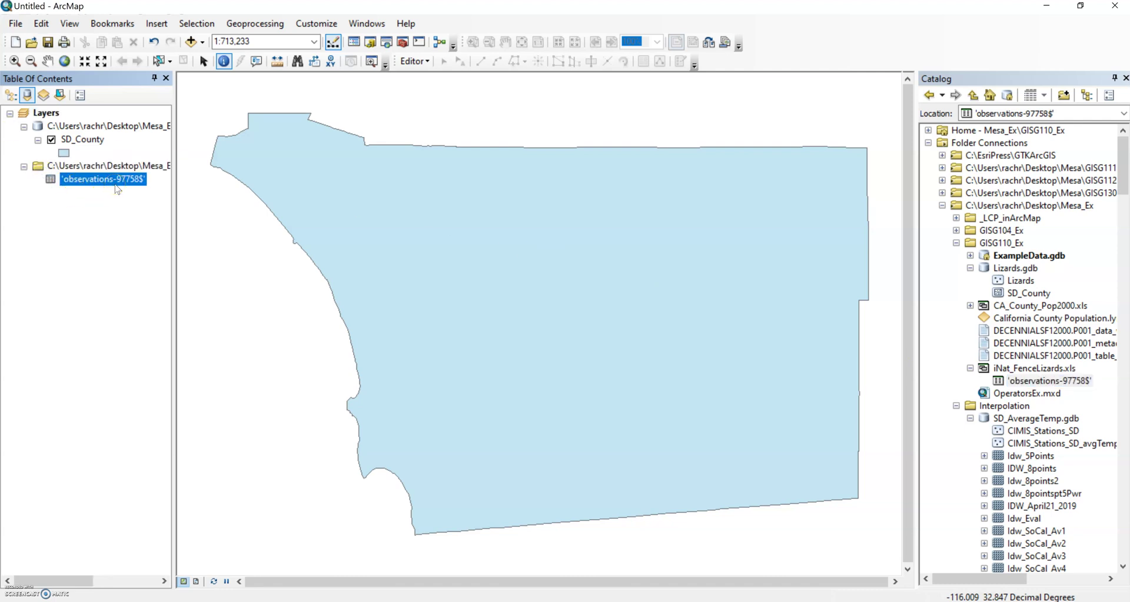
click(86, 180)
right_click(88, 182)
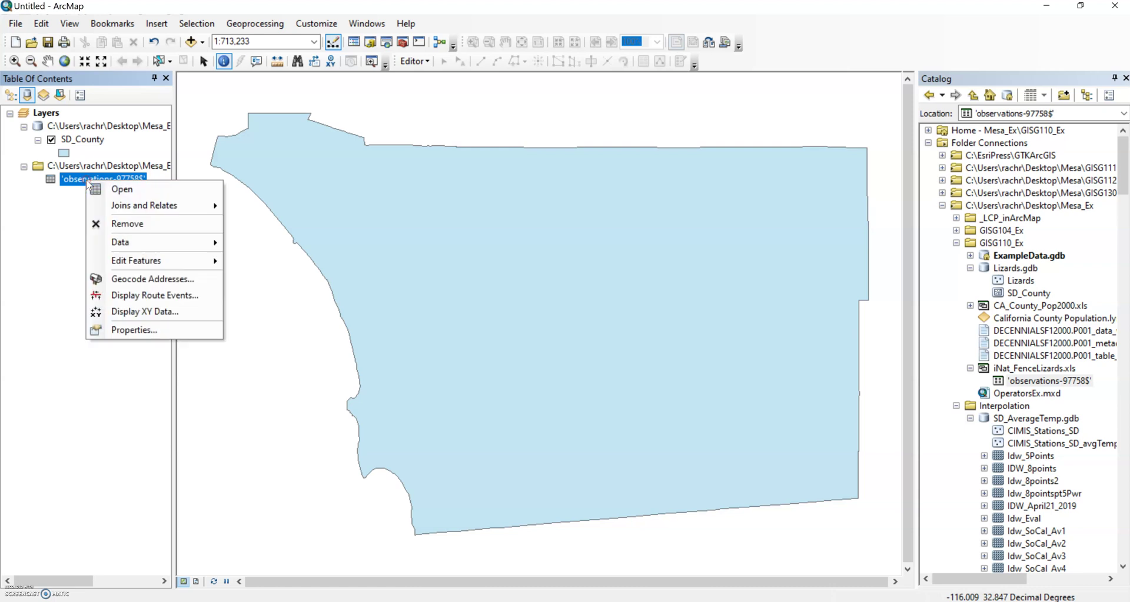
click(137, 311)
click(682, 102)
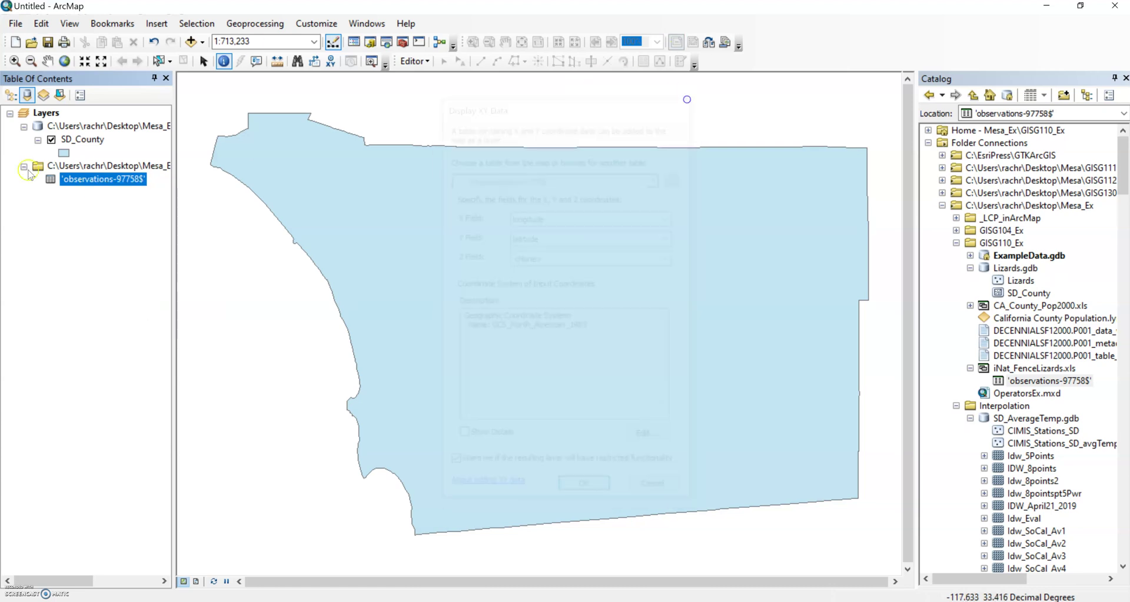
right_click(94, 181)
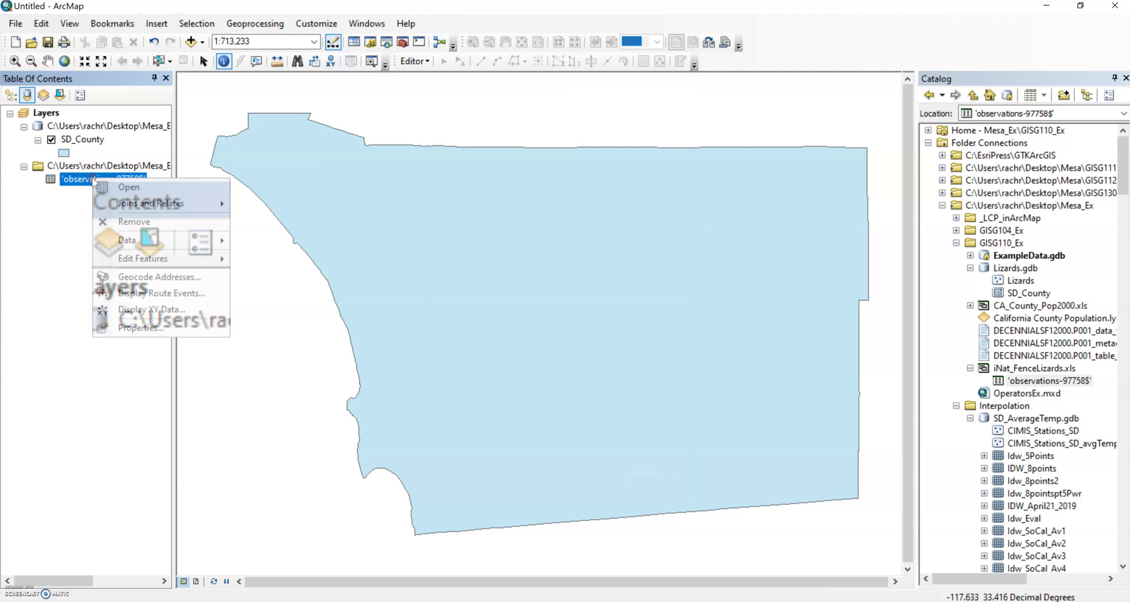
click(188, 316)
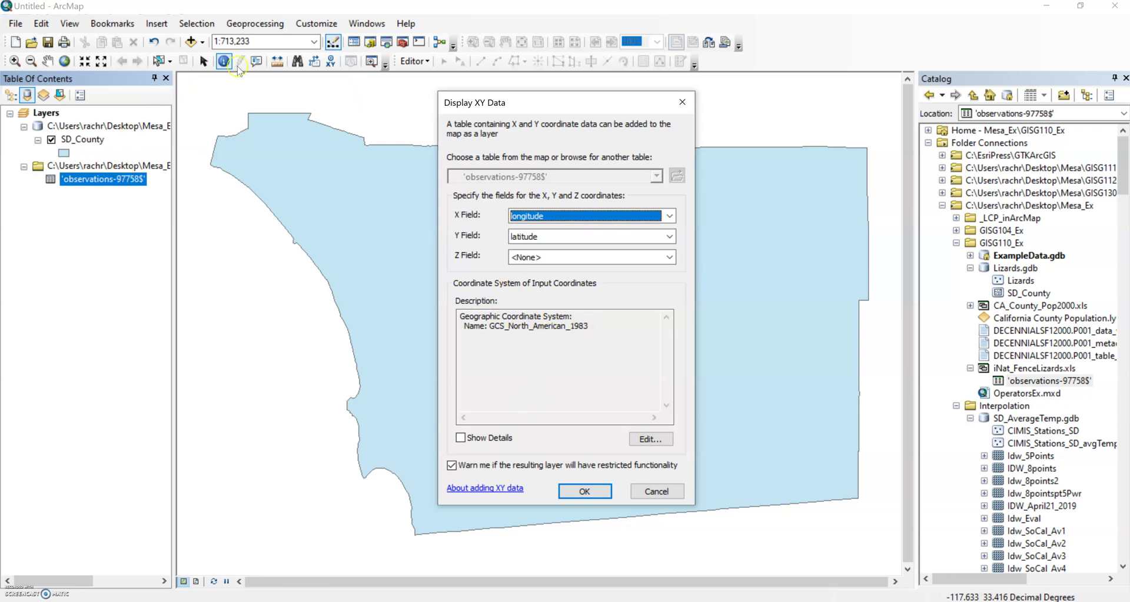
Import the coordinate system for the table's XY input coordinates from SD_County in Lizards.gdb.
click(647, 439)
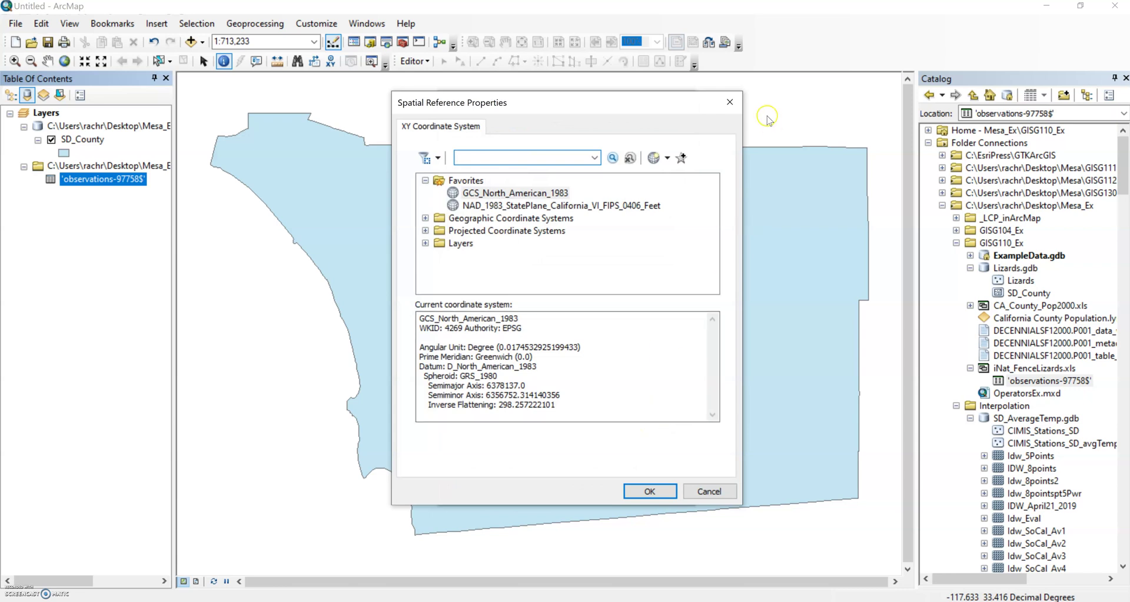
click(730, 102)
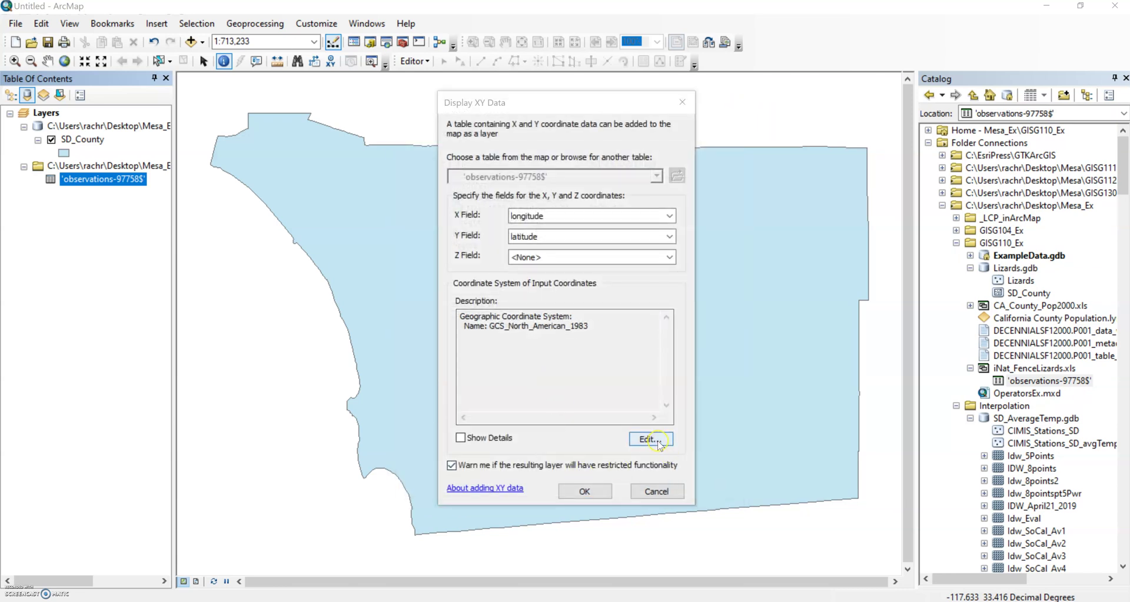
click(650, 439)
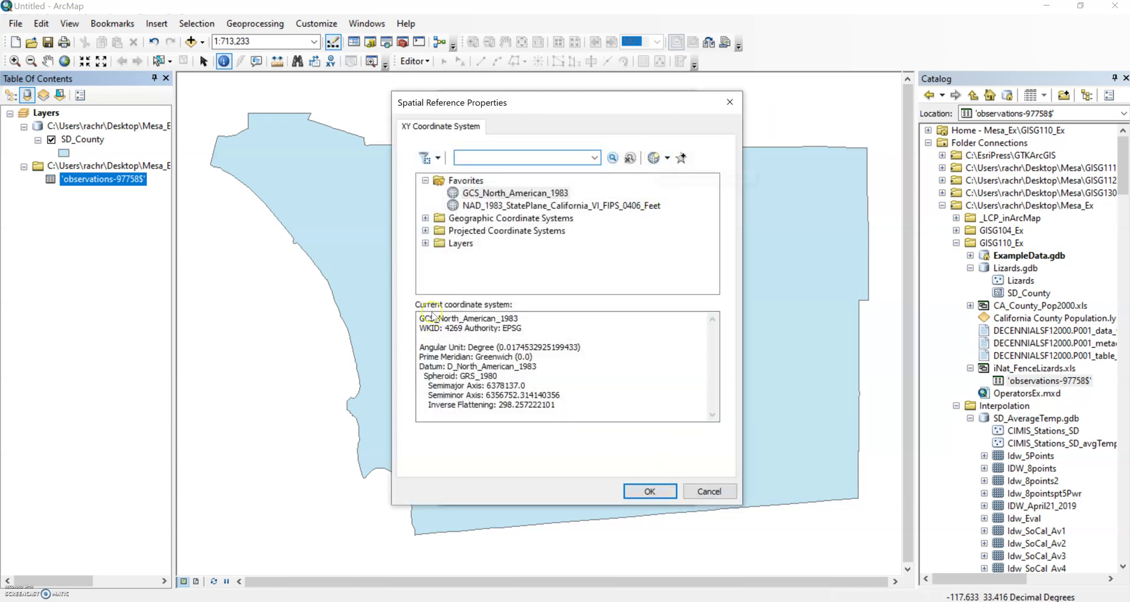
click(512, 193)
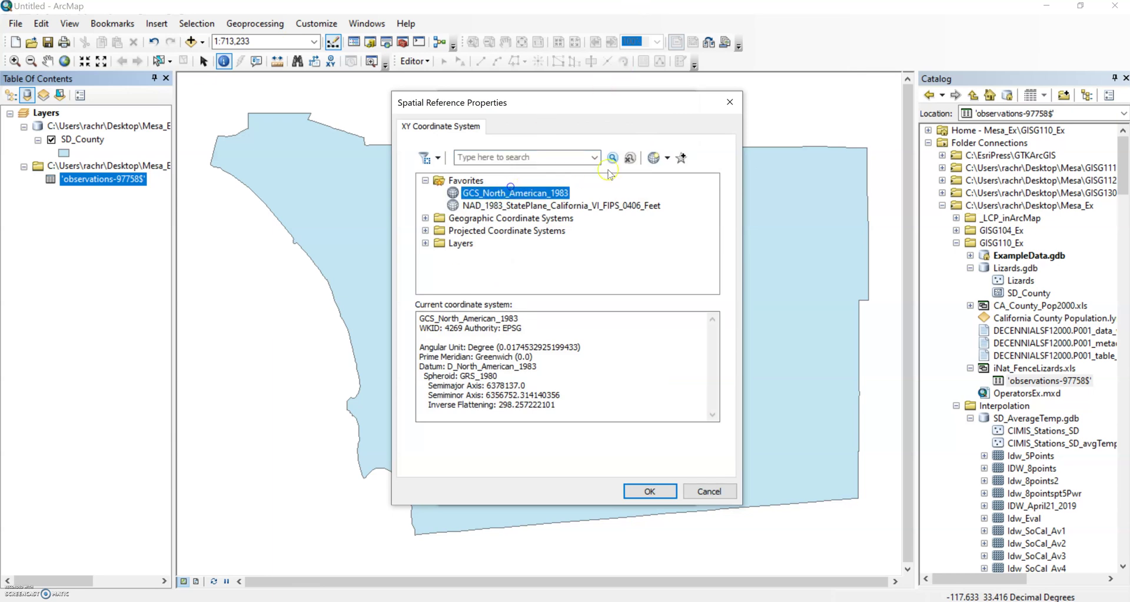
click(657, 157)
click(685, 193)
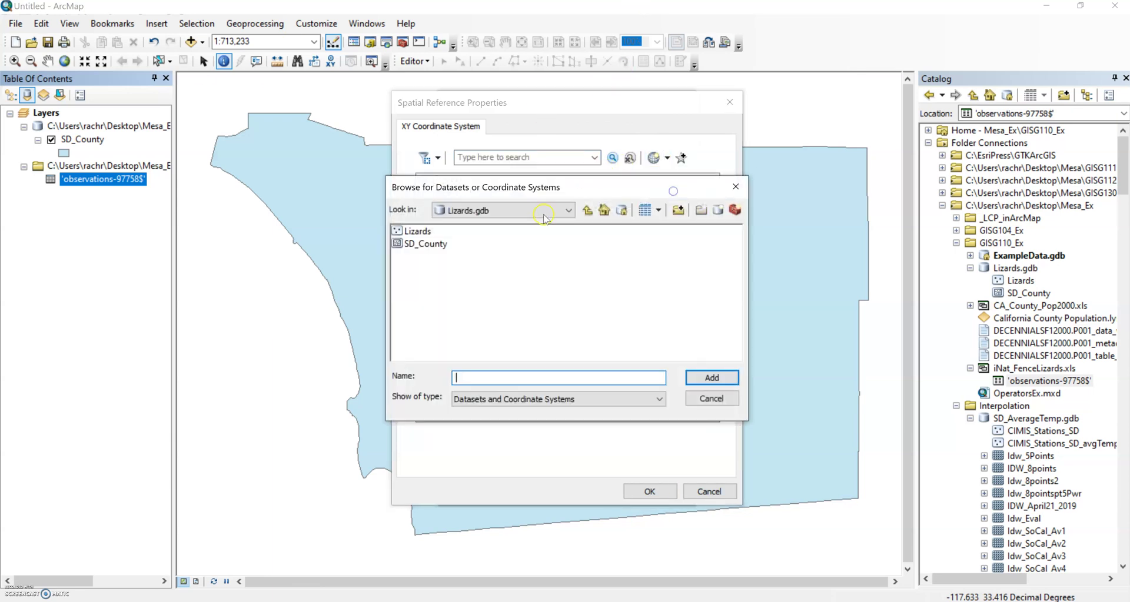
click(425, 245)
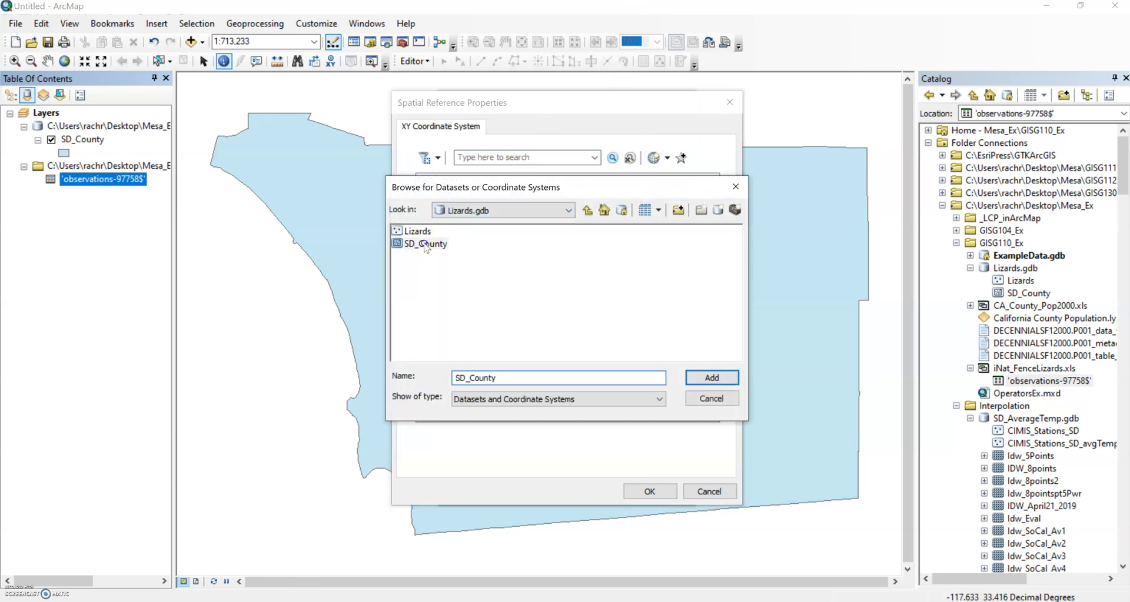
click(712, 378)
click(650, 492)
click(585, 494)
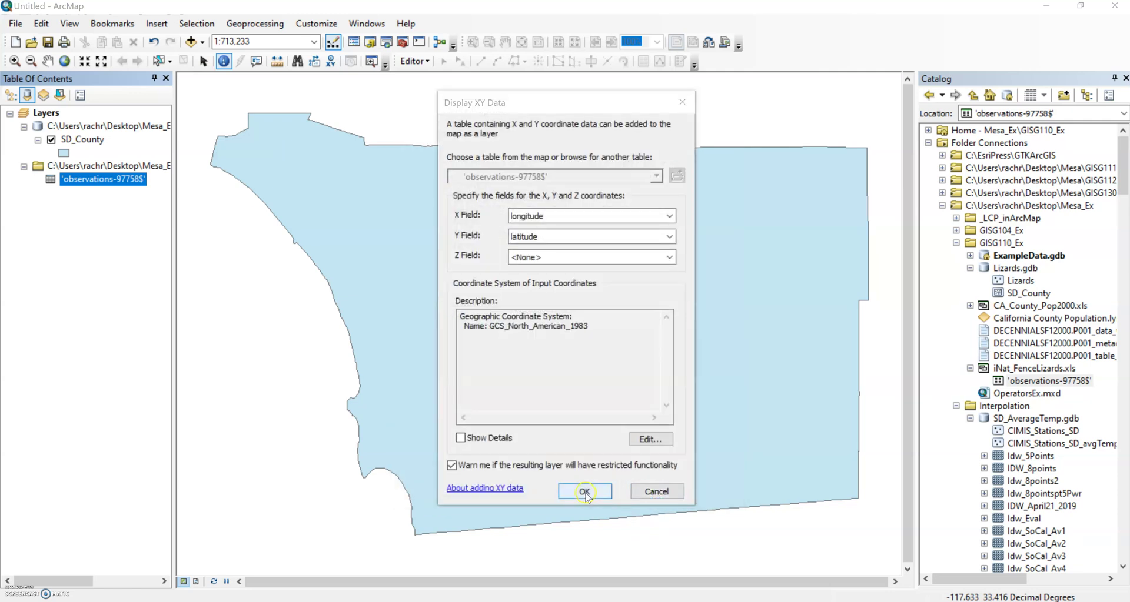
click(650, 440)
click(654, 157)
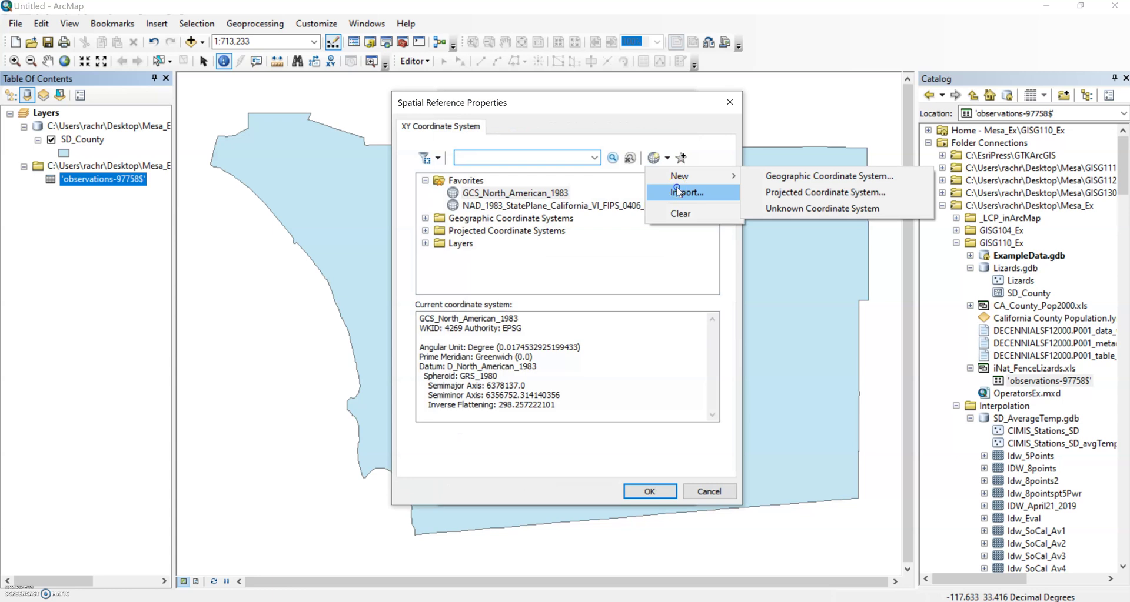
click(677, 192)
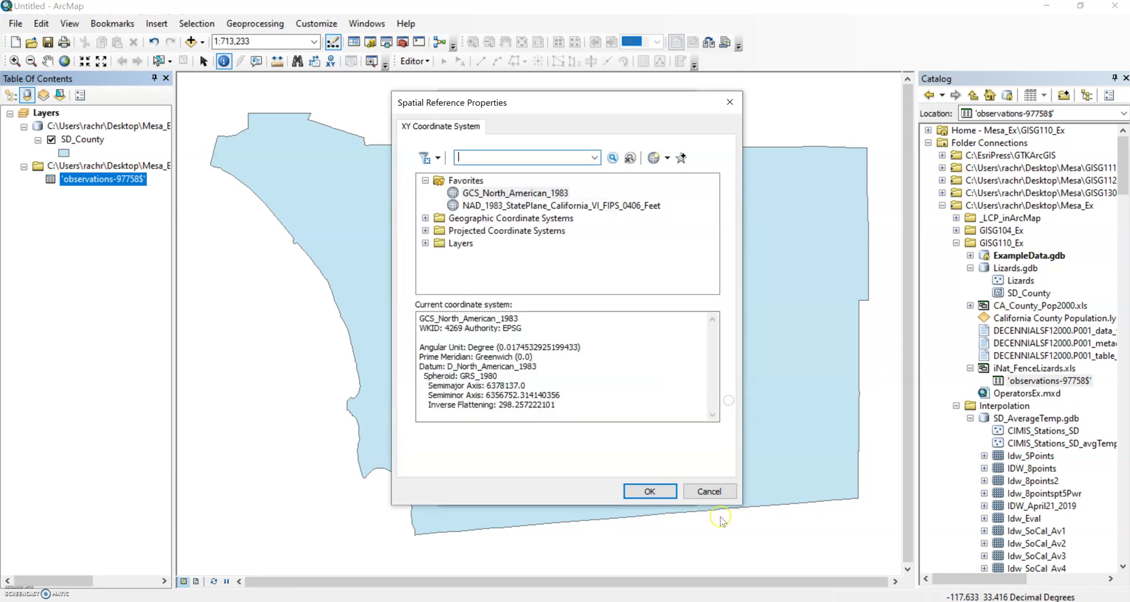
click(709, 491)
Display the table's points as an events layer using longitude as X and latitude as Y, and widen the Table Of Contents.
click(583, 489)
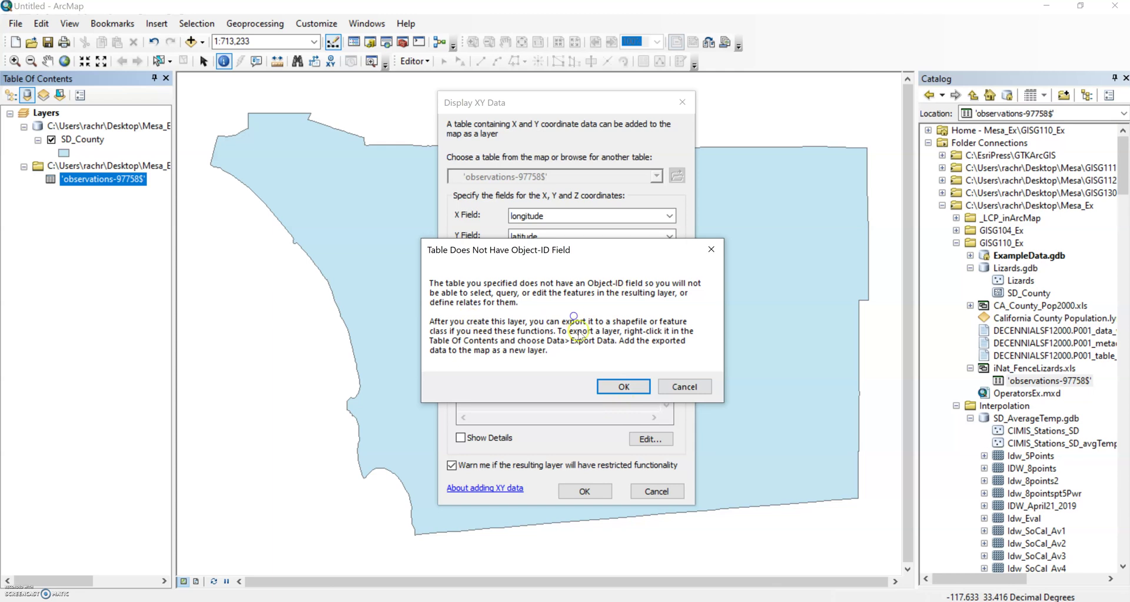
click(624, 386)
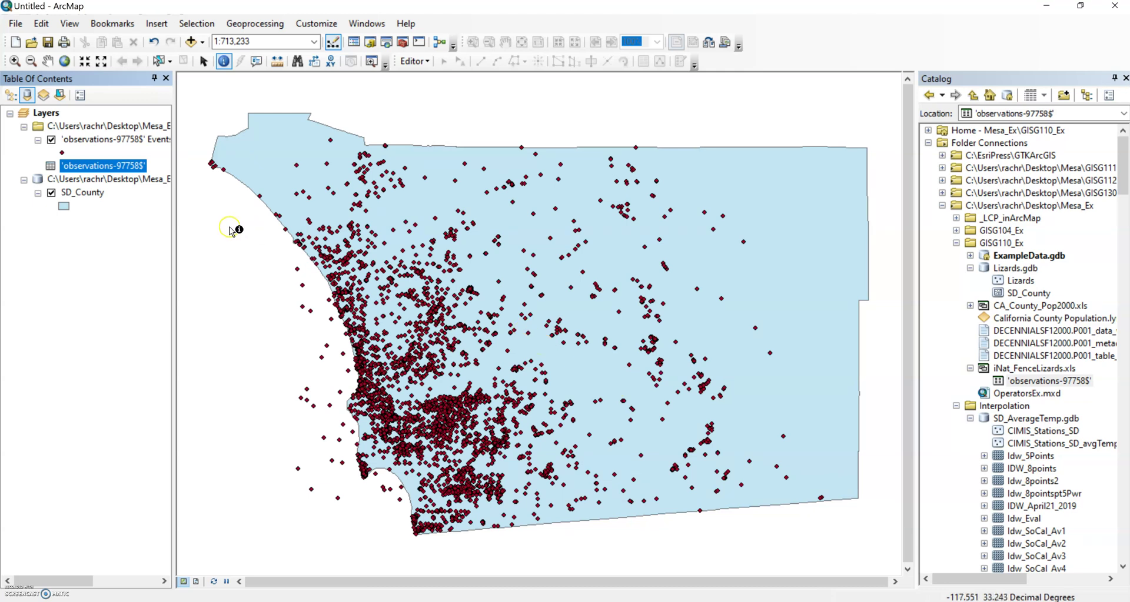
click(86, 169)
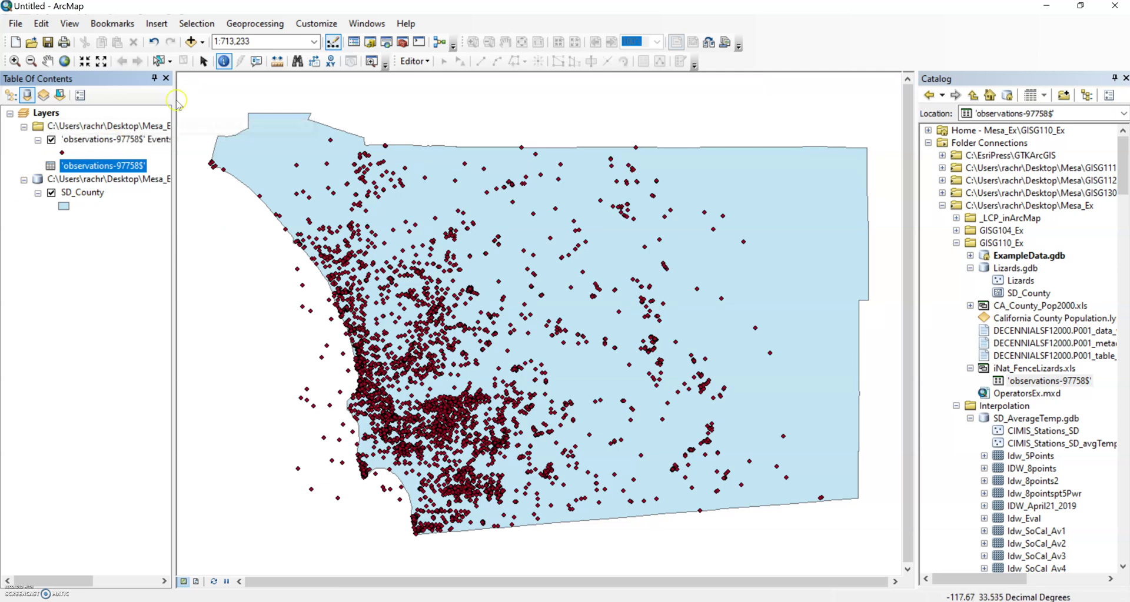
drag(174, 118, 206, 115)
click(147, 142)
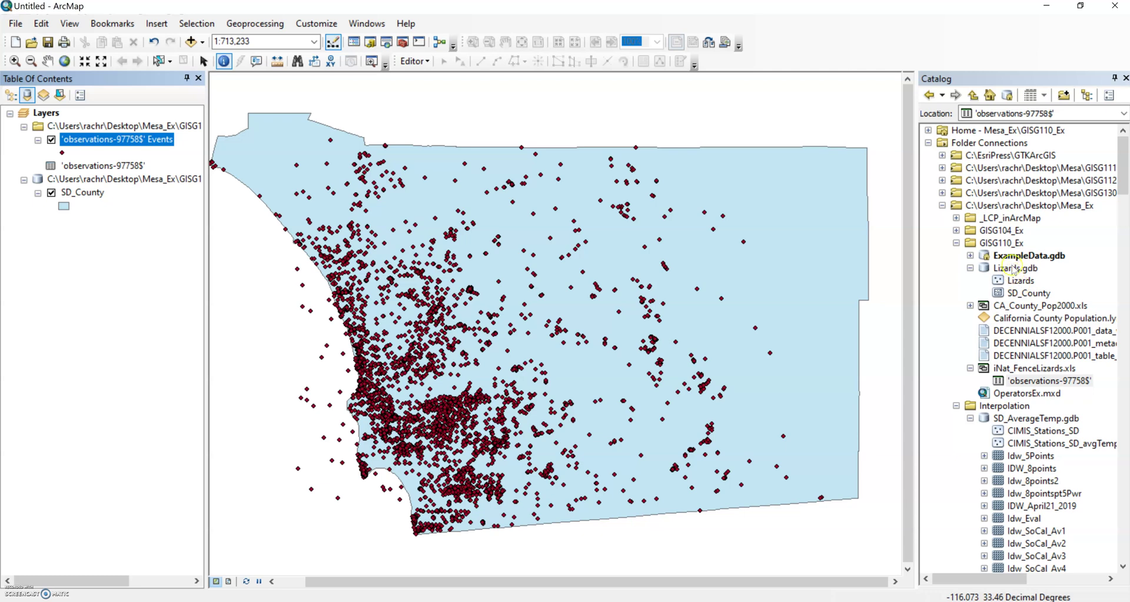
Export all features of the 'observations-97758$' Events layer to Lizards.gdb as Lizards2 and add the result to the map.
right_click(135, 145)
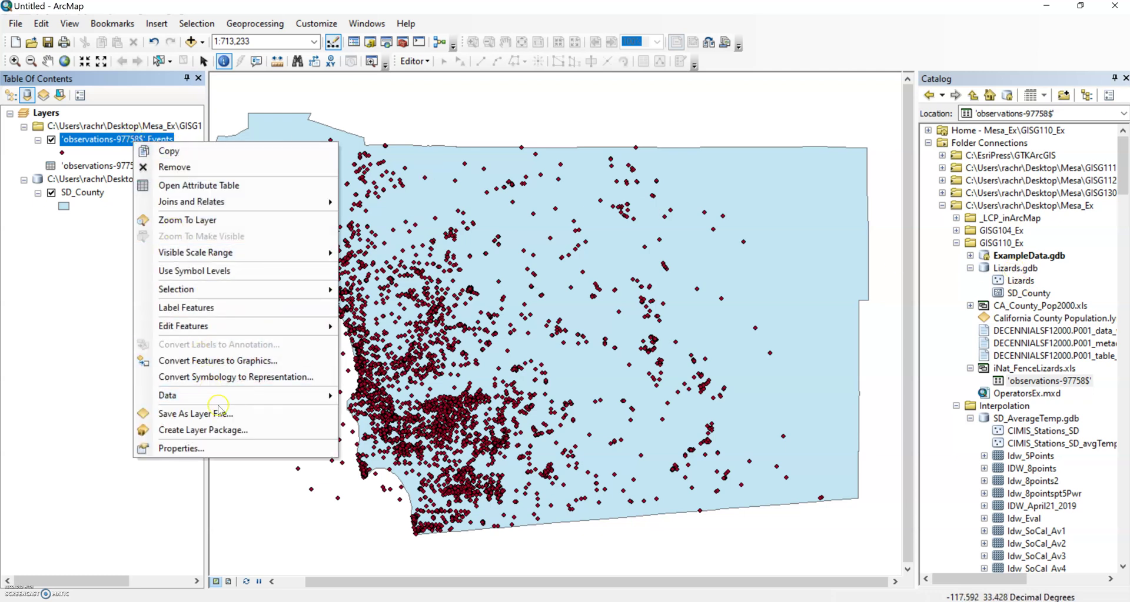
mouse_move(226, 402)
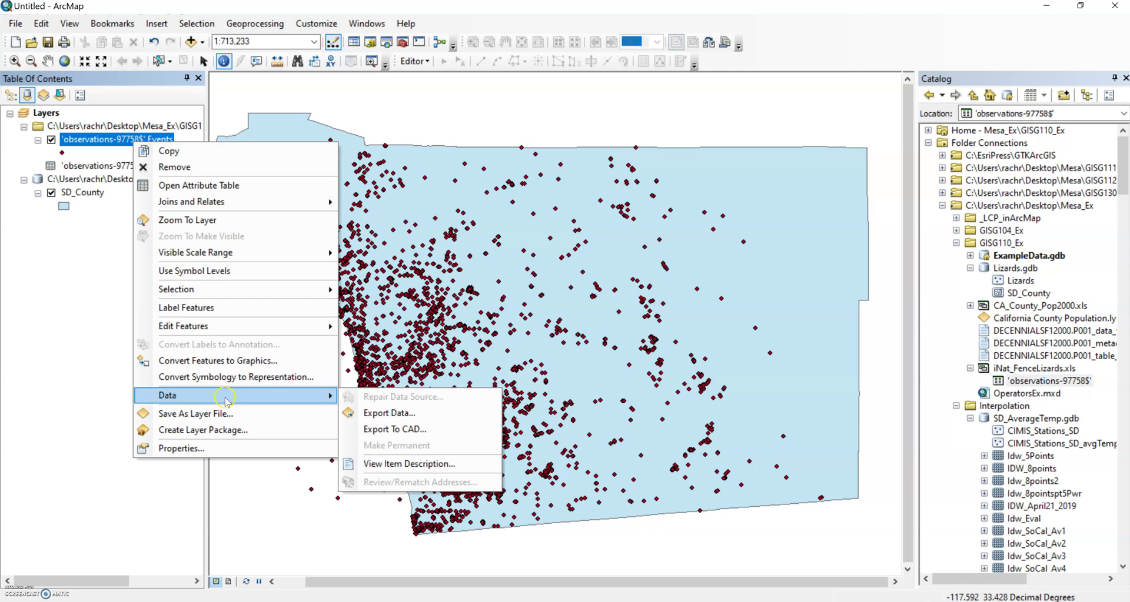
click(393, 413)
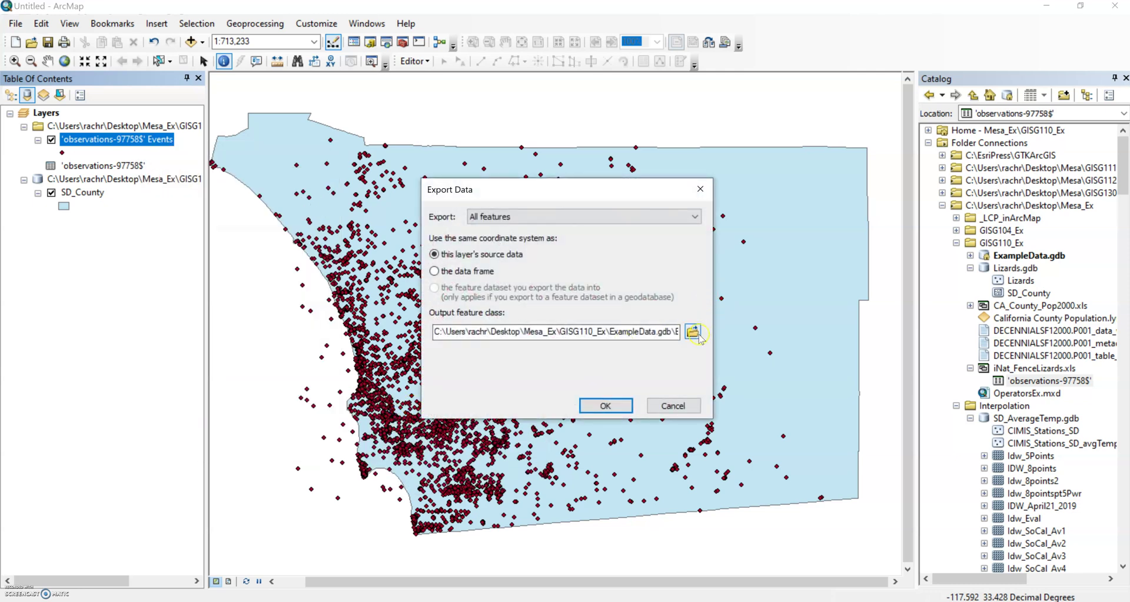
click(691, 333)
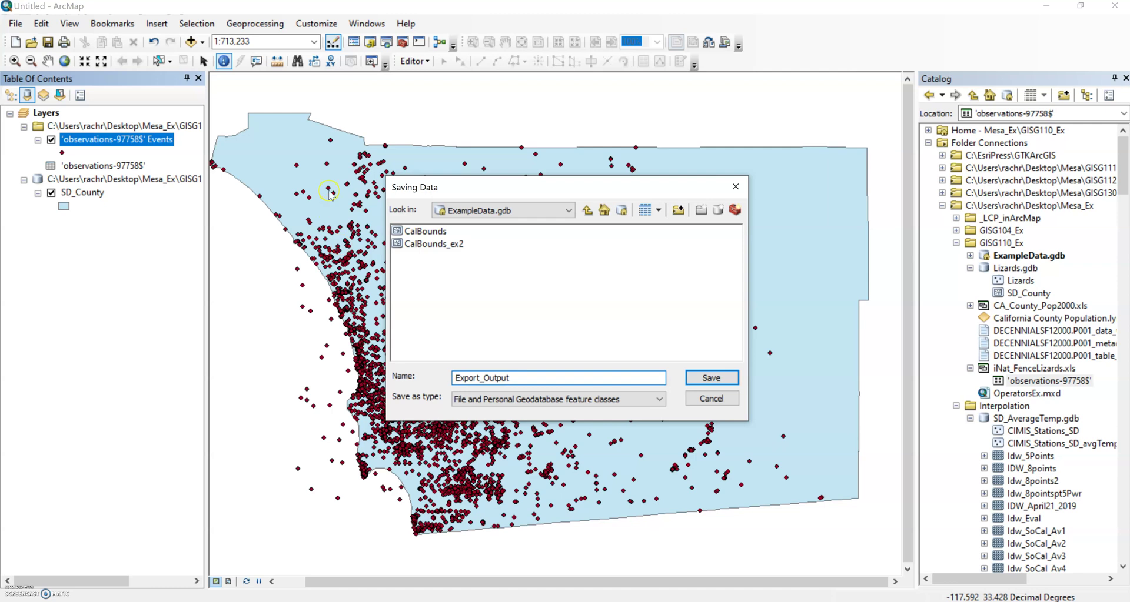
click(586, 210)
double_click(421, 244)
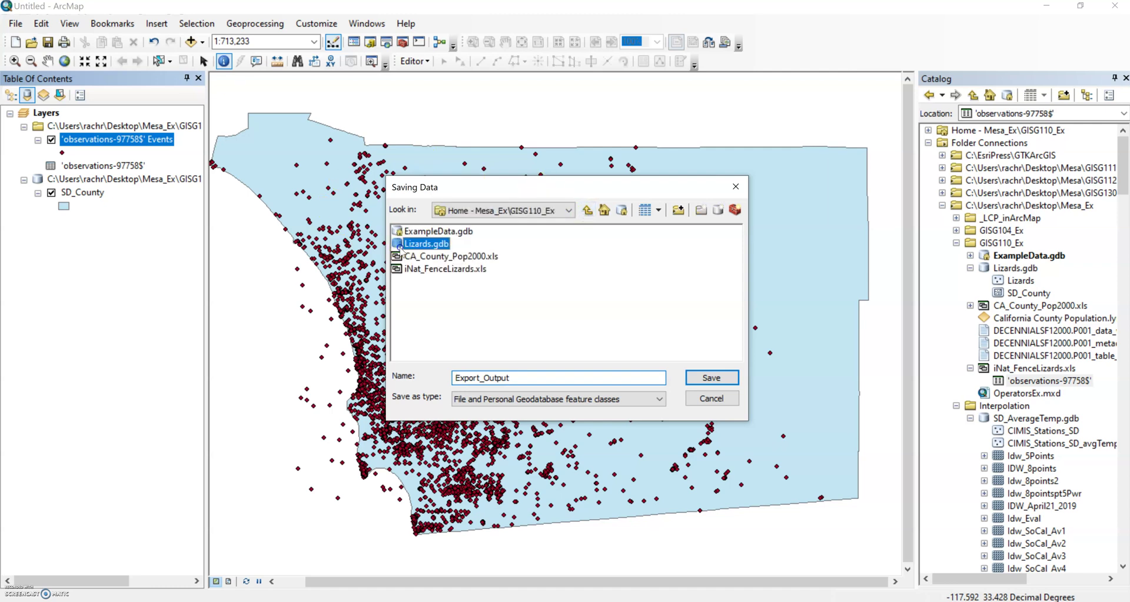
double_click(514, 377)
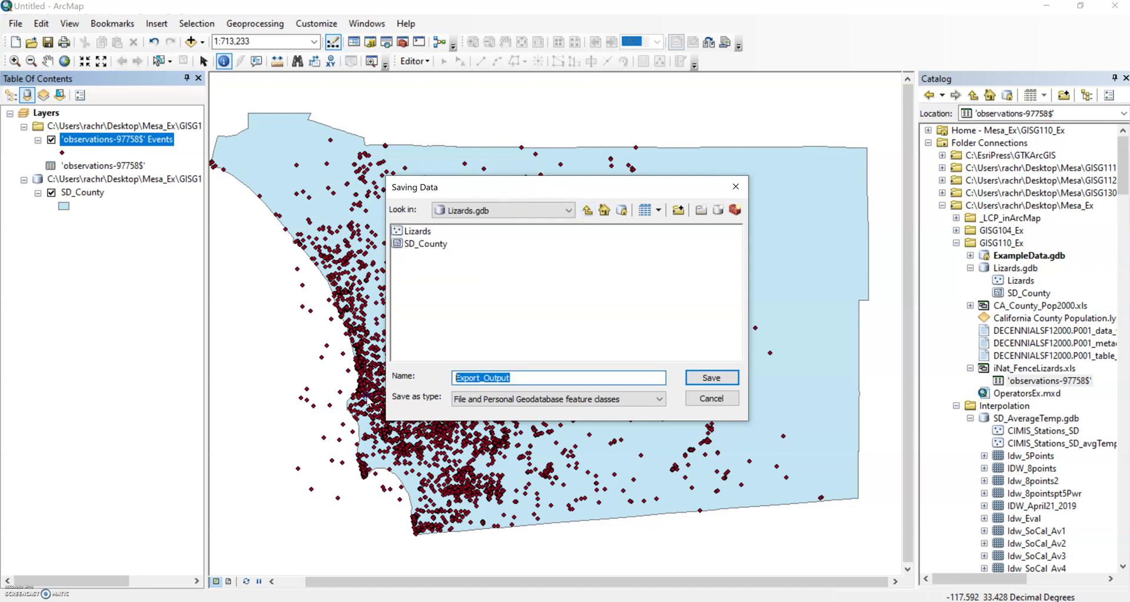
text(Lis)
click(706, 381)
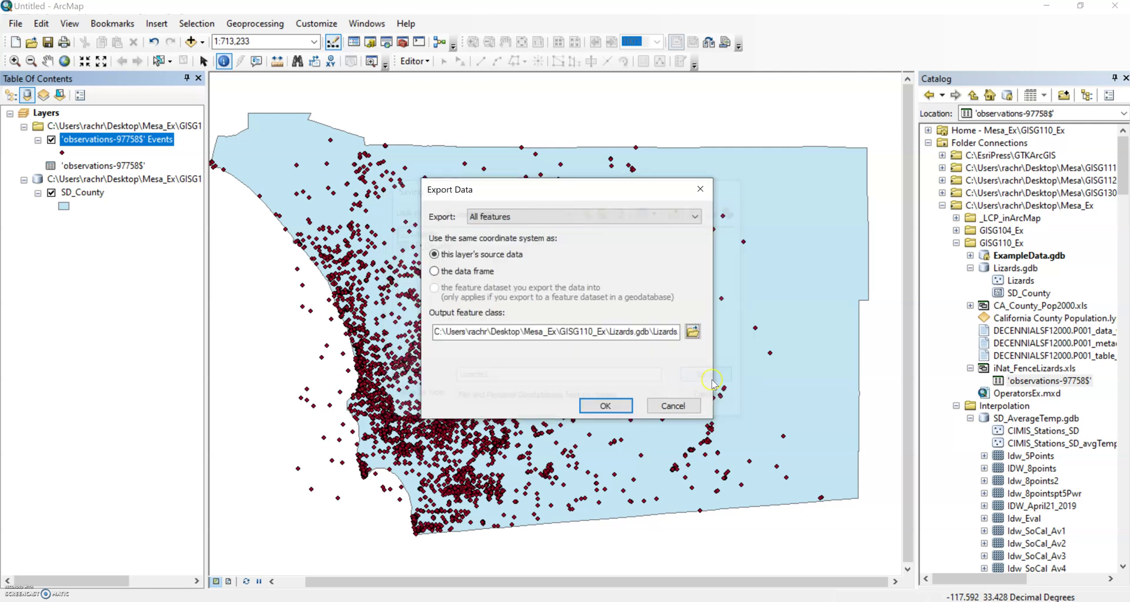
click(601, 406)
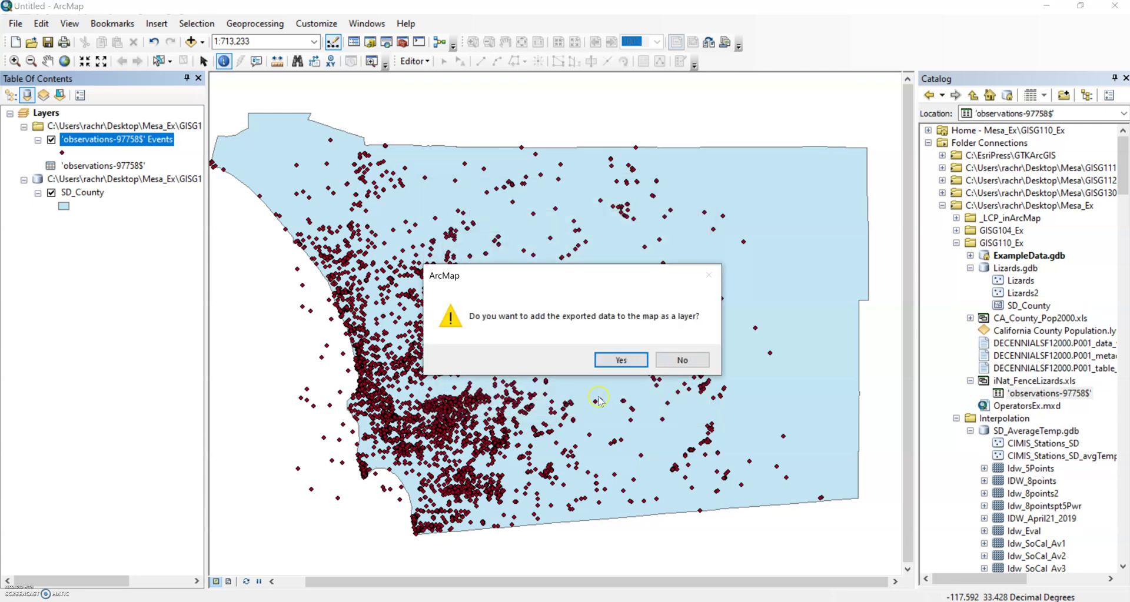
key(Return)
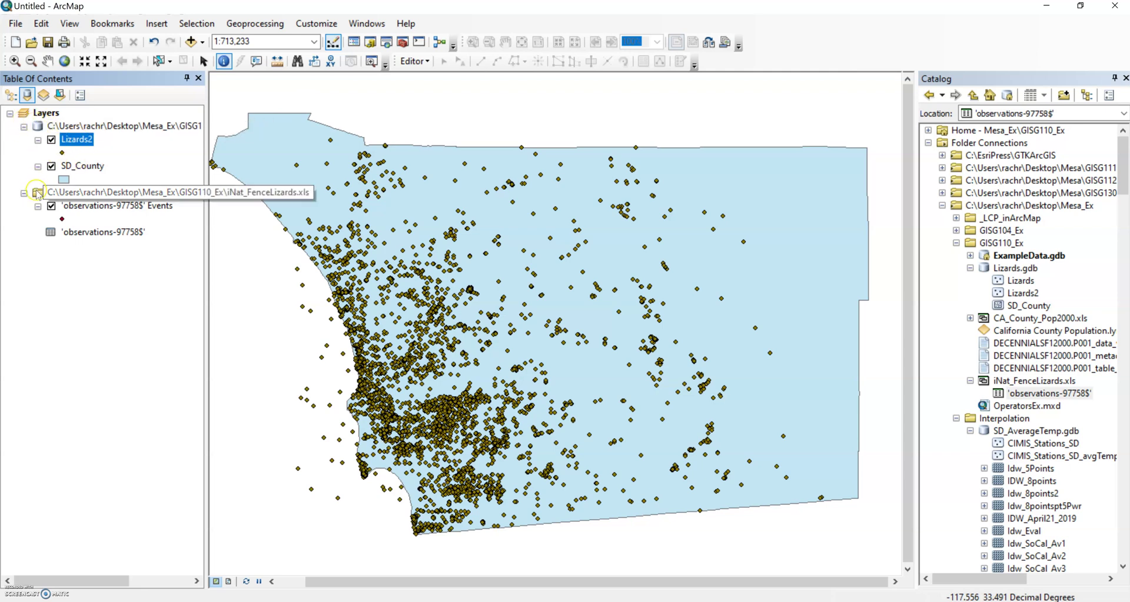
Remove the 'observations-97758$' Events layer from the map.
click(88, 206)
right_click(88, 206)
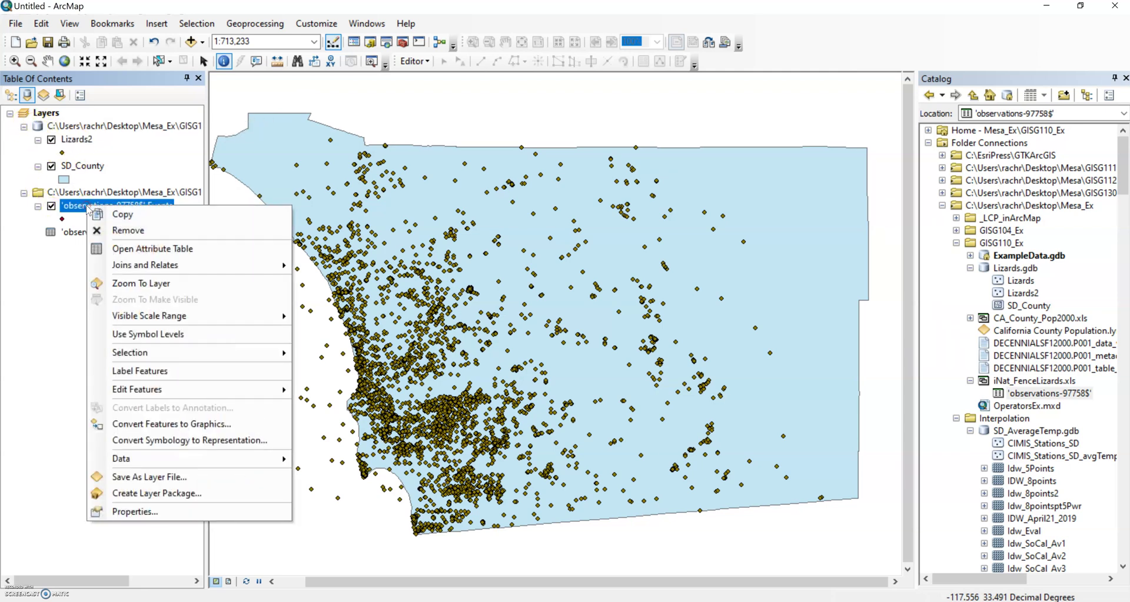
click(112, 230)
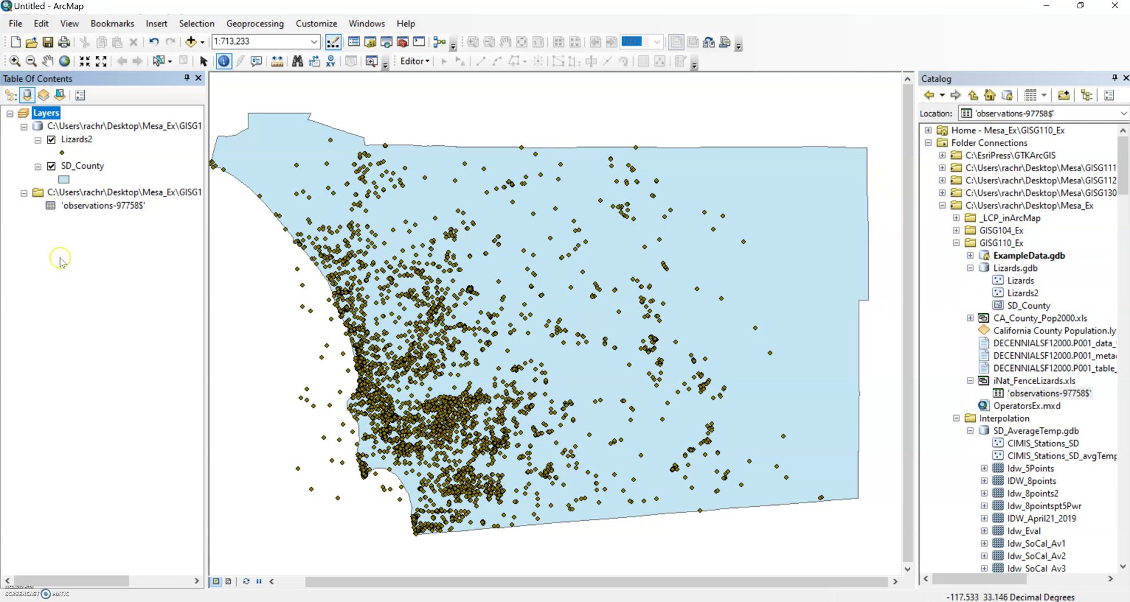
Start a new blank map, discarding the changes to the current untitled map.
click(16, 43)
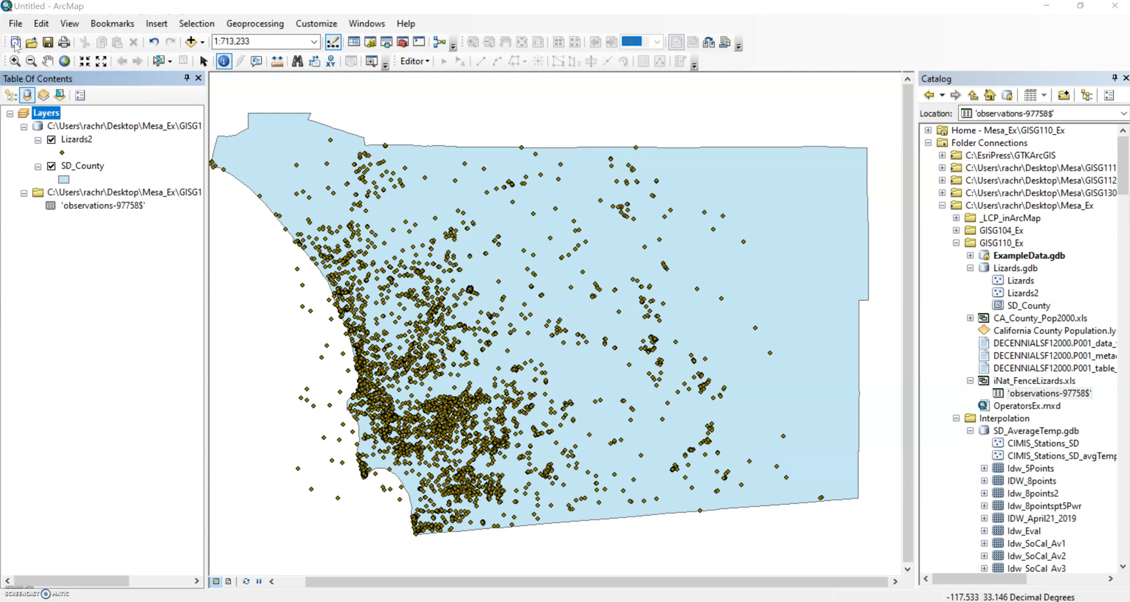
click(439, 218)
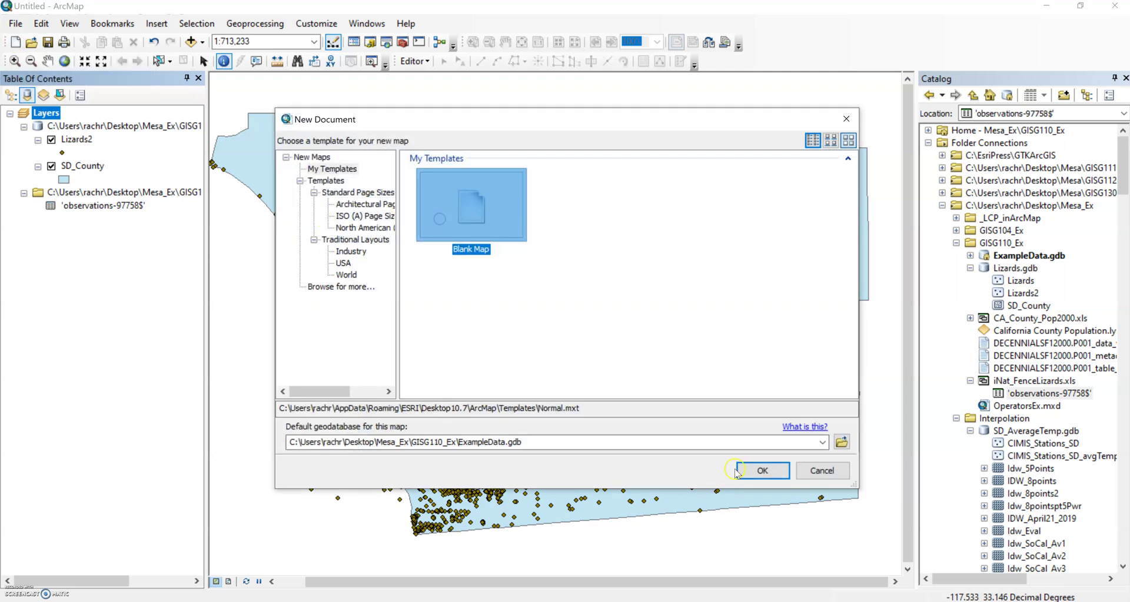
click(763, 471)
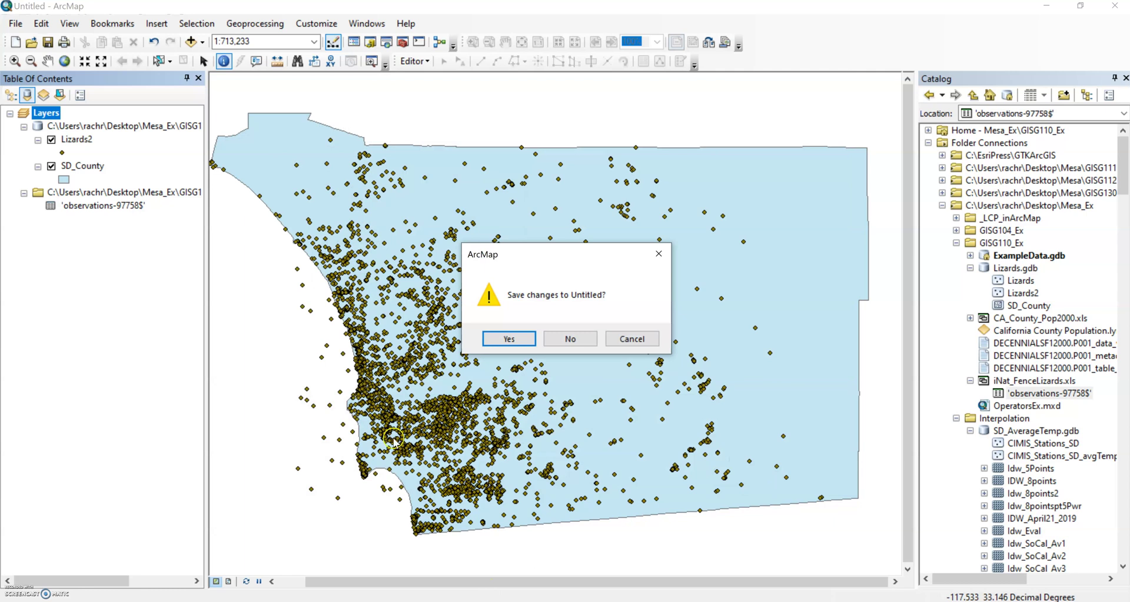
click(589, 343)
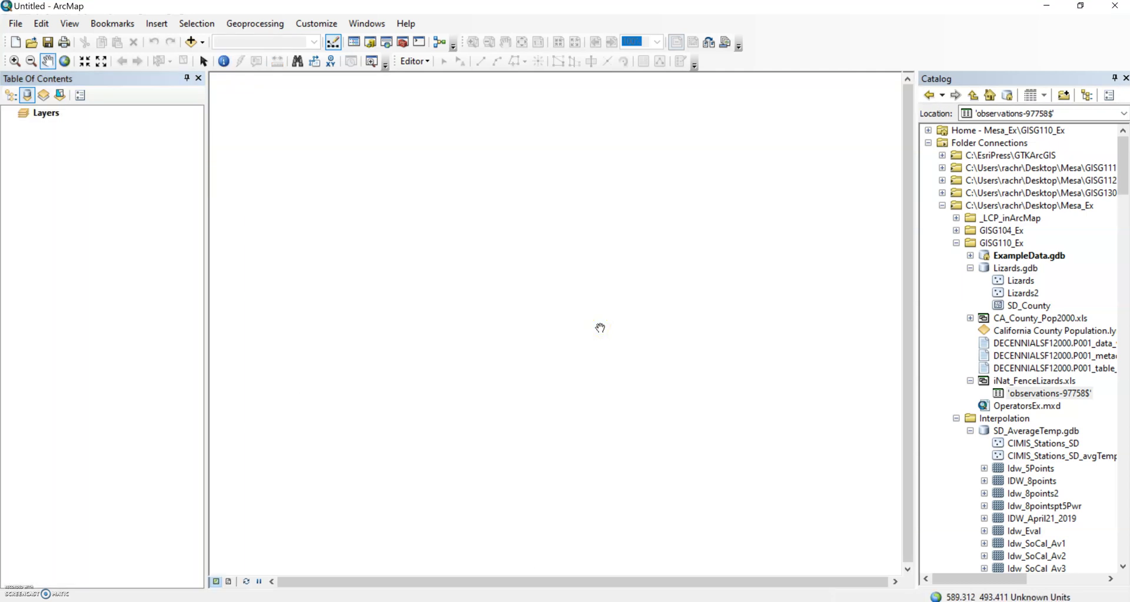
click(596, 329)
Collapse Lizards.gdb in the Catalog and add the 'observations-97758$' table from iNat_FenceLizards.xls to the map.
click(970, 268)
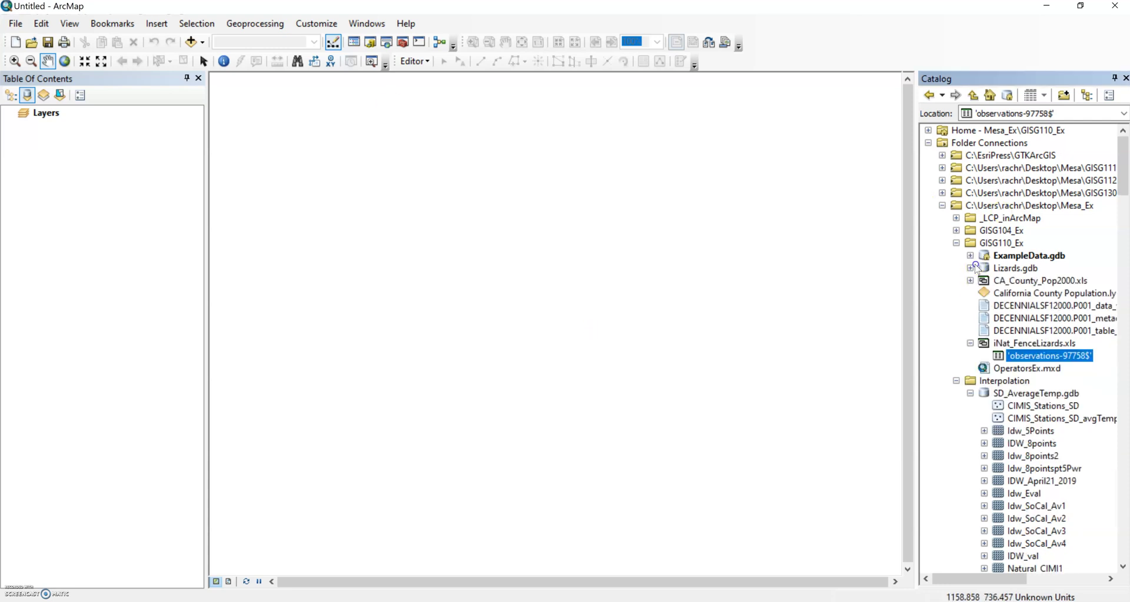
click(1031, 356)
right_click(1030, 356)
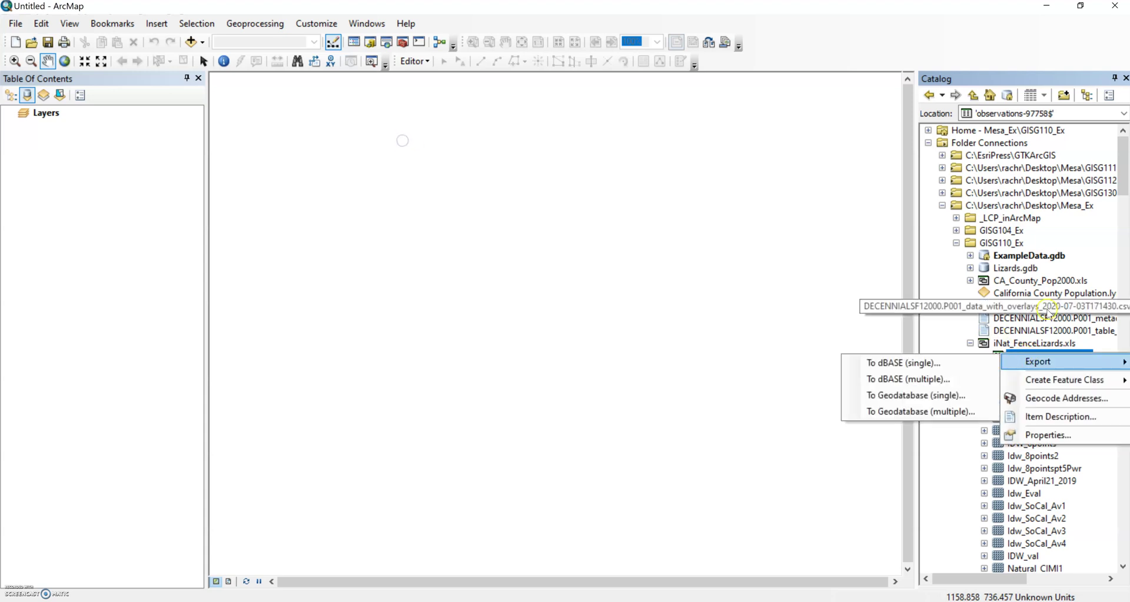
click(940, 315)
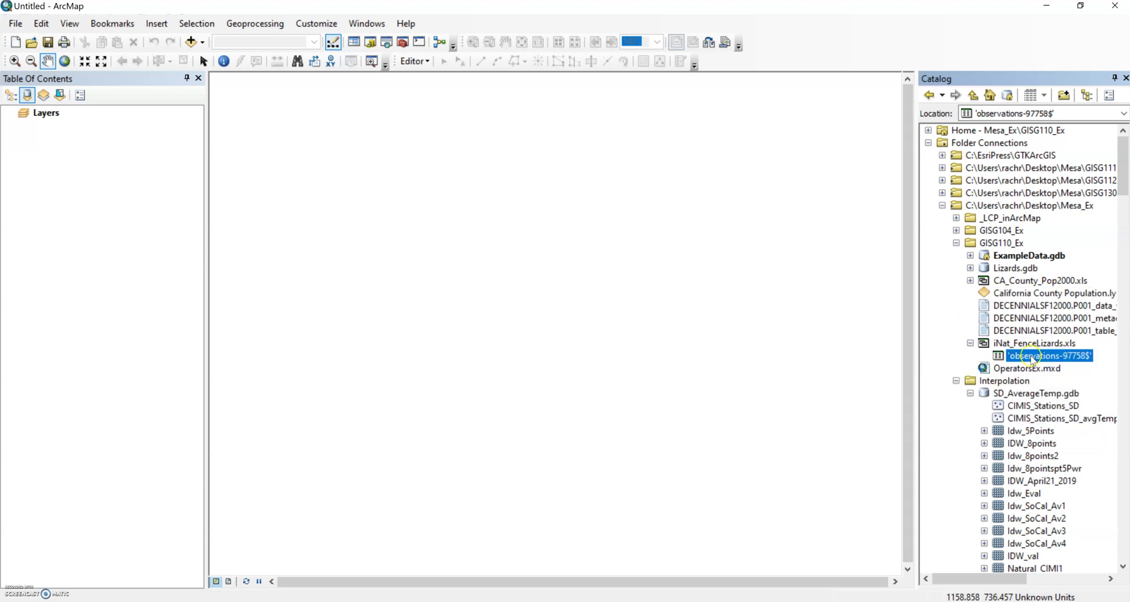
right_click(1030, 359)
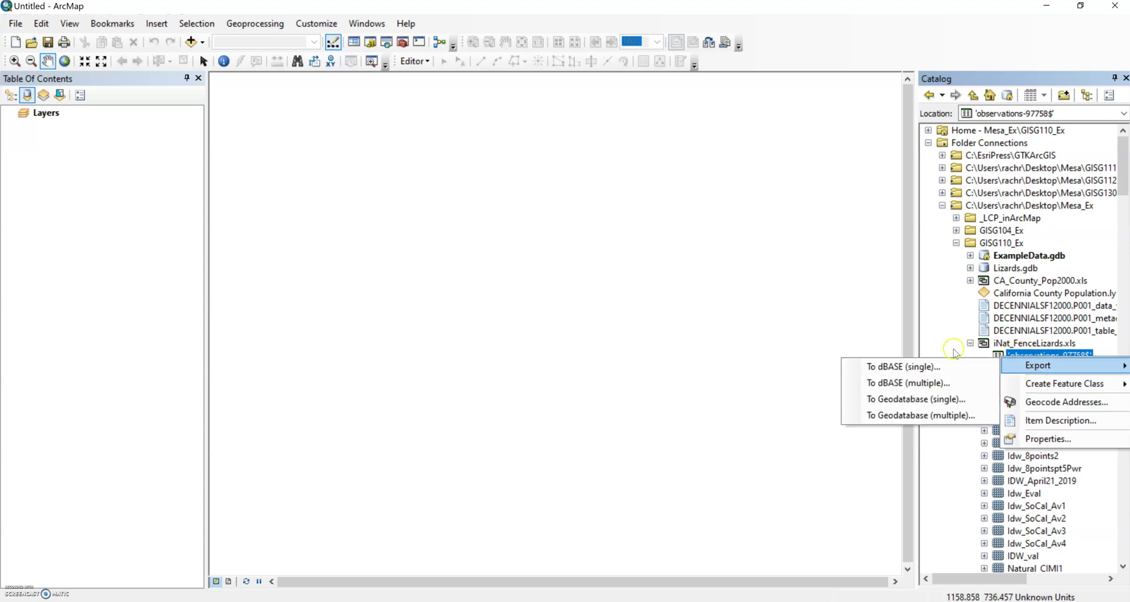
click(1008, 355)
drag(1007, 356, 72, 182)
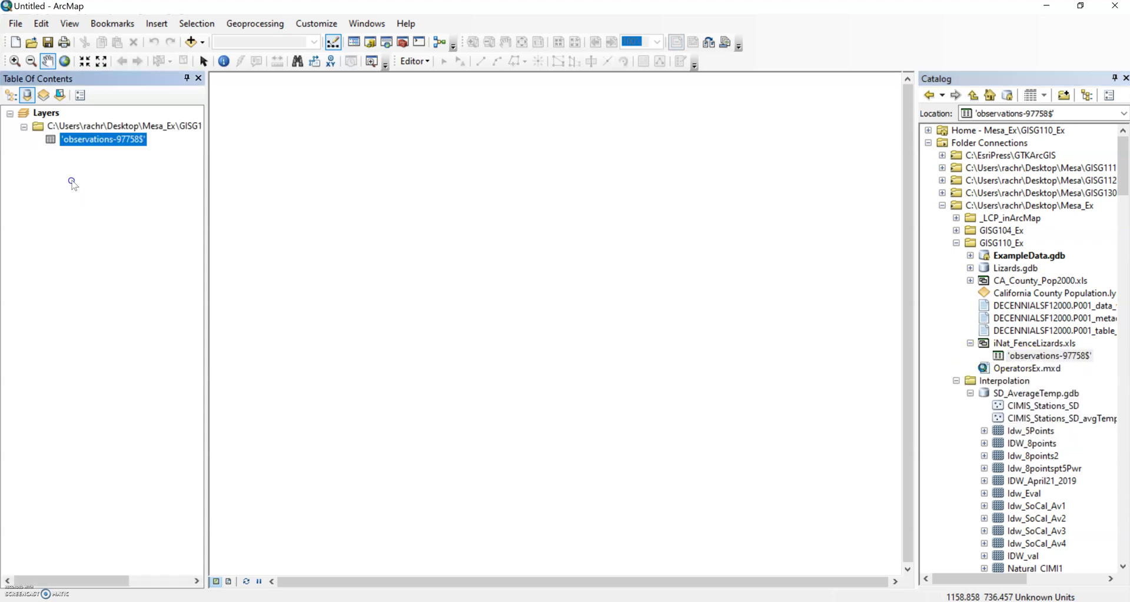
Examine the latitude and longitude fields in the 'observations-97758$' table, and close the table.
right_click(104, 135)
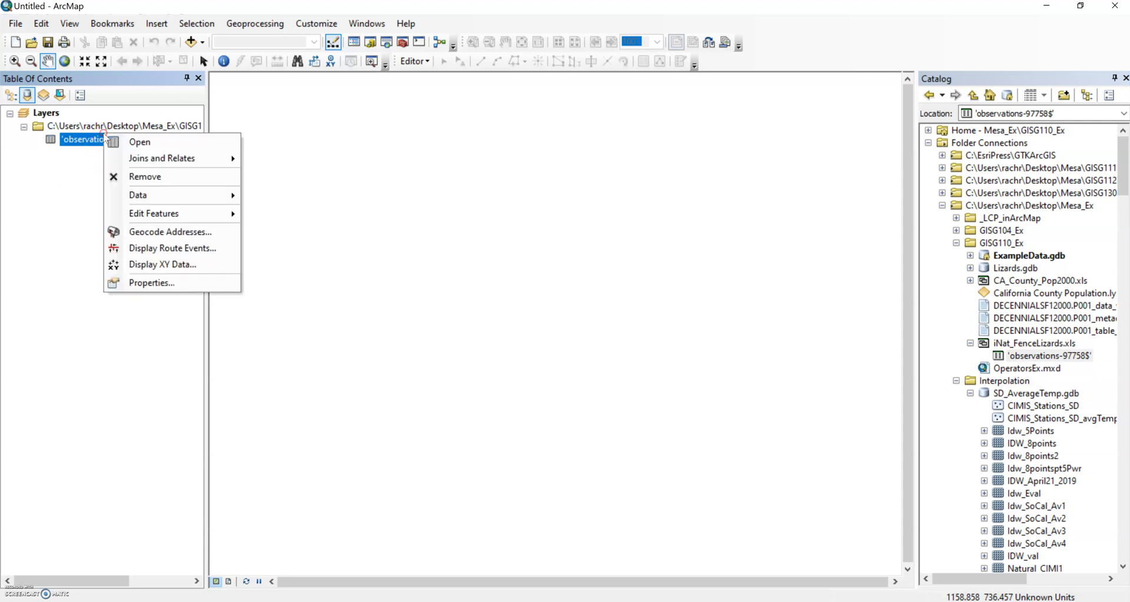
click(137, 141)
drag(371, 538, 584, 520)
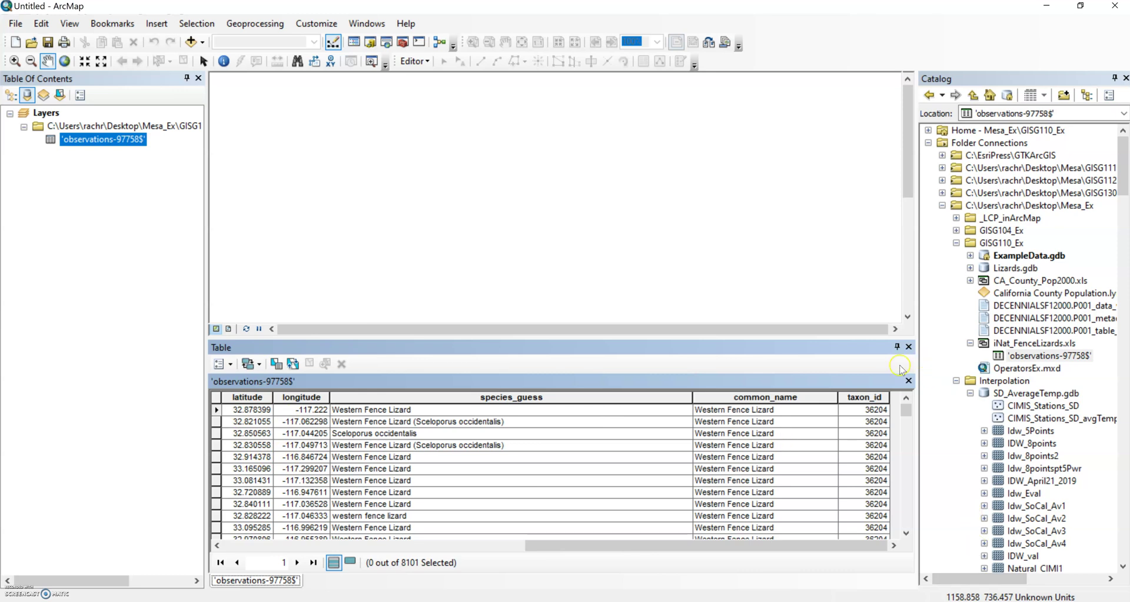
click(909, 348)
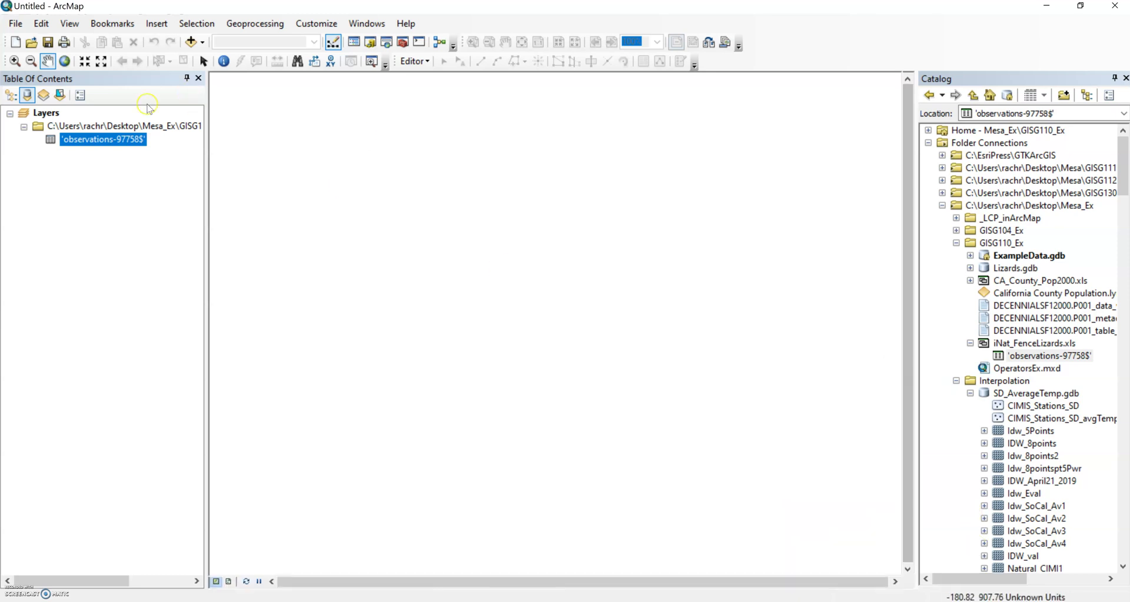
Open the Display XY Data settings for the 'observations-97758$' table and check its X, Y and coordinate system options.
right_click(108, 145)
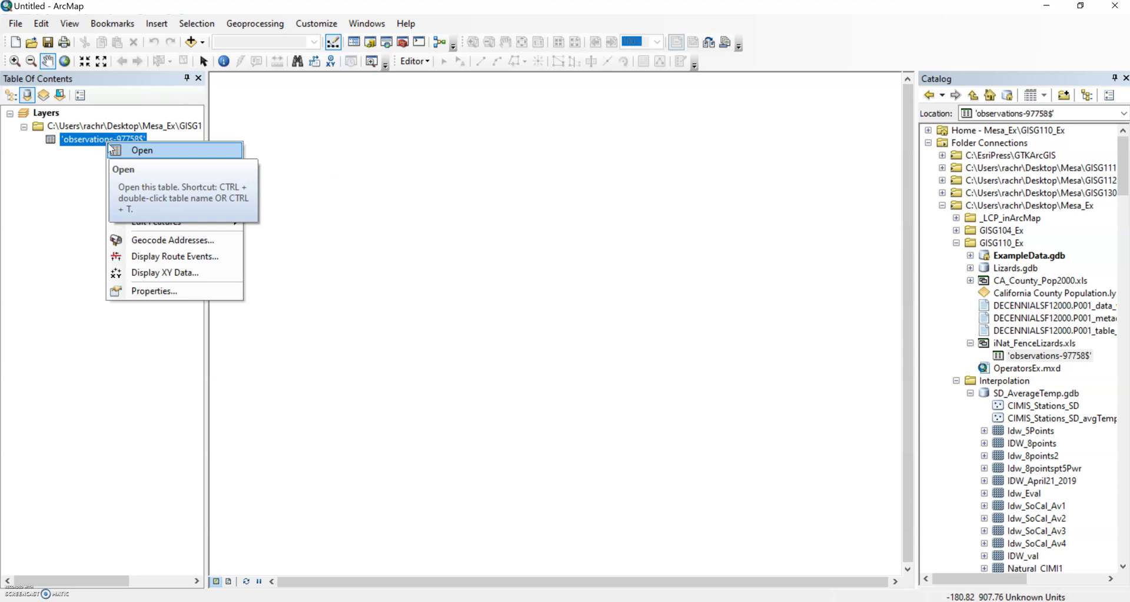
click(165, 272)
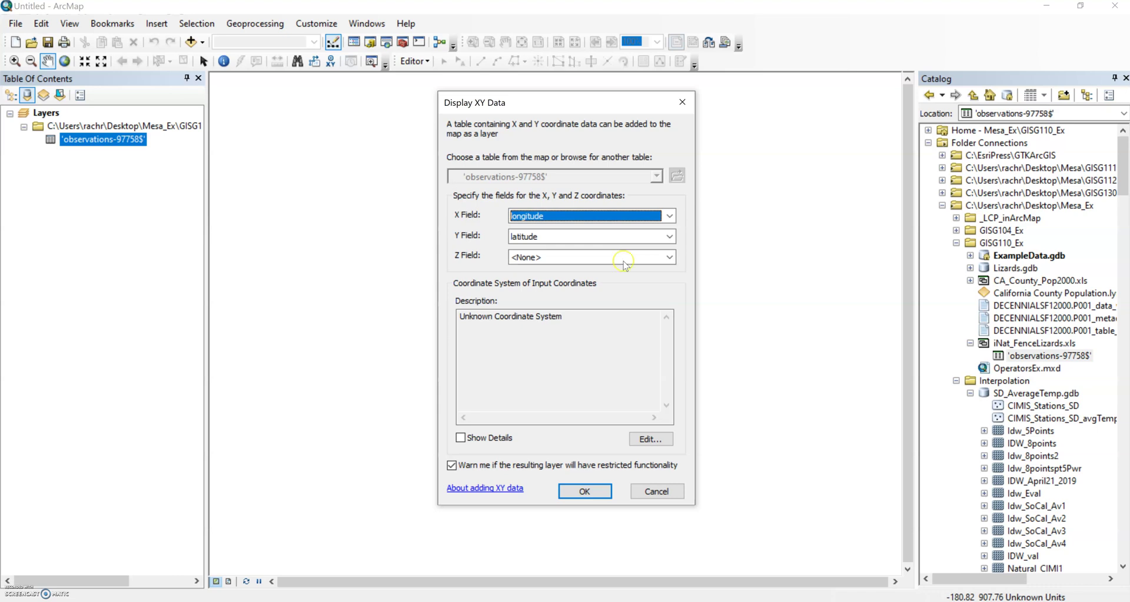
click(659, 437)
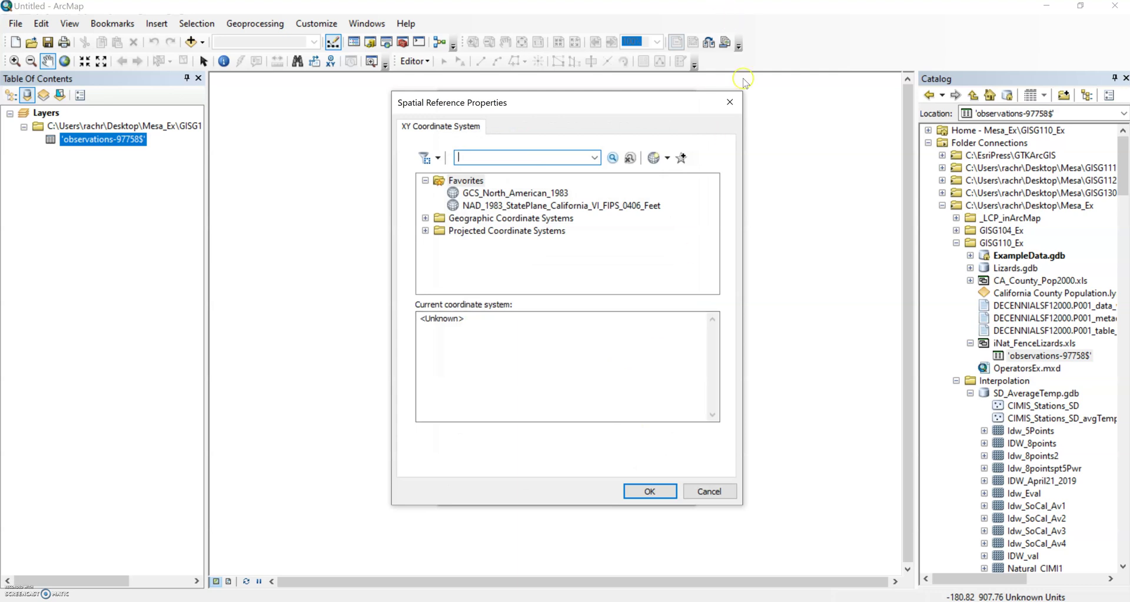
click(730, 102)
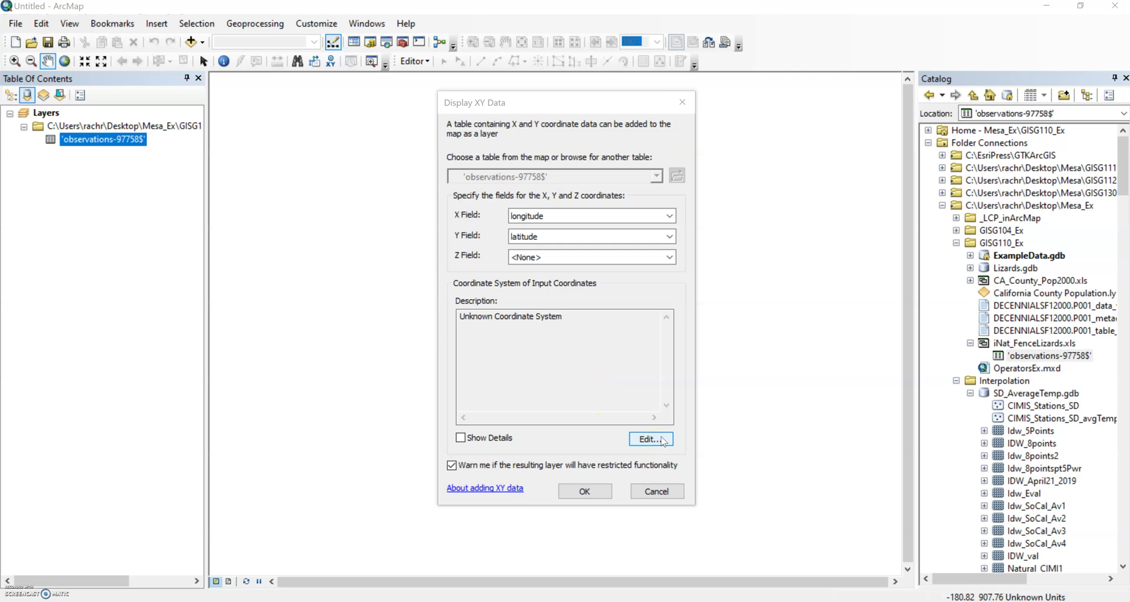
click(526, 255)
Browse the projected and geographic coordinate system folders available for the input coordinates.
click(653, 439)
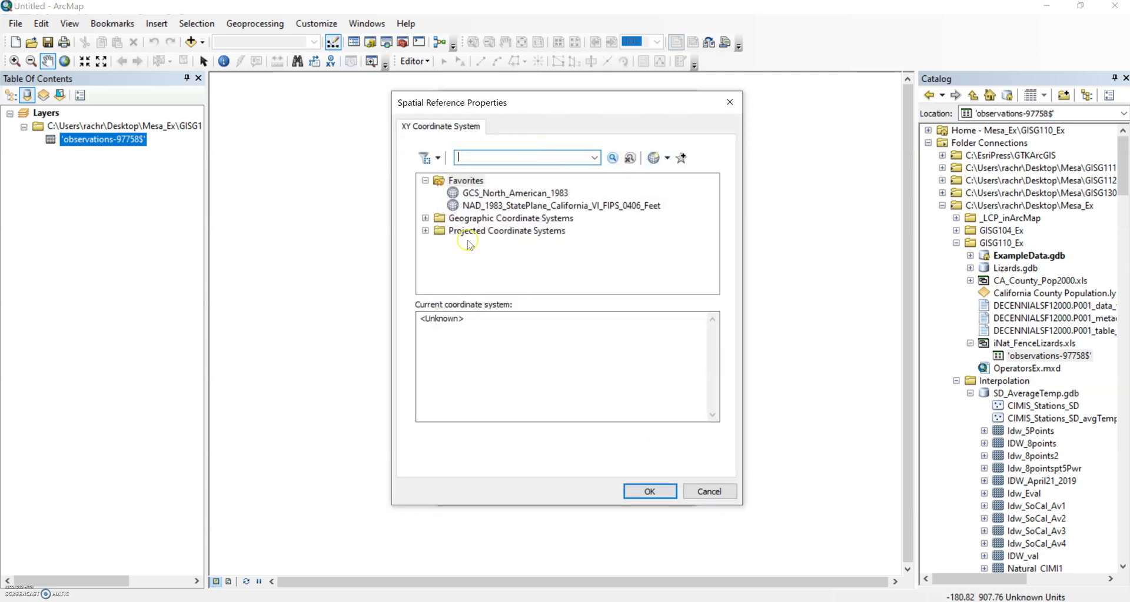
click(425, 231)
scroll(429, 235, down, 1)
scroll(429, 226, up, 2)
scroll(429, 221, down, 1)
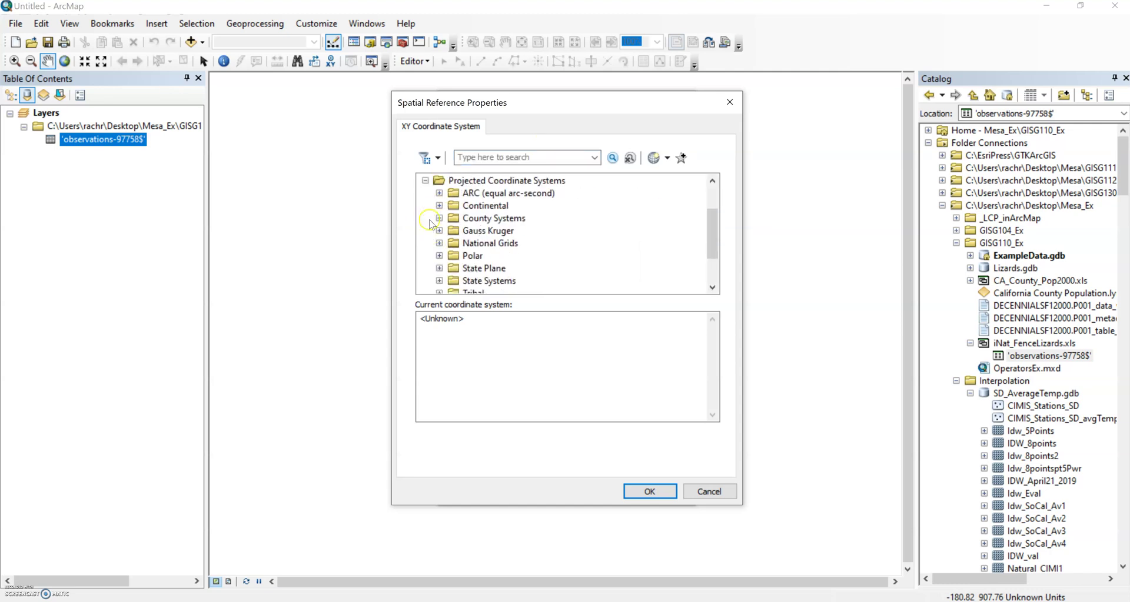
scroll(429, 222, up, 2)
click(425, 230)
click(425, 218)
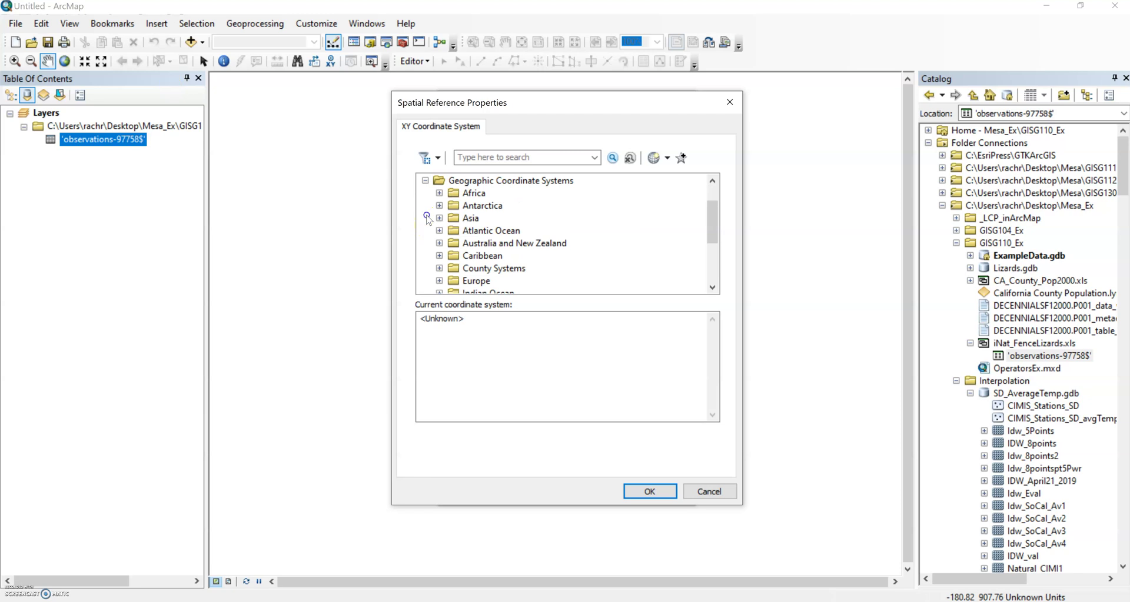
click(425, 180)
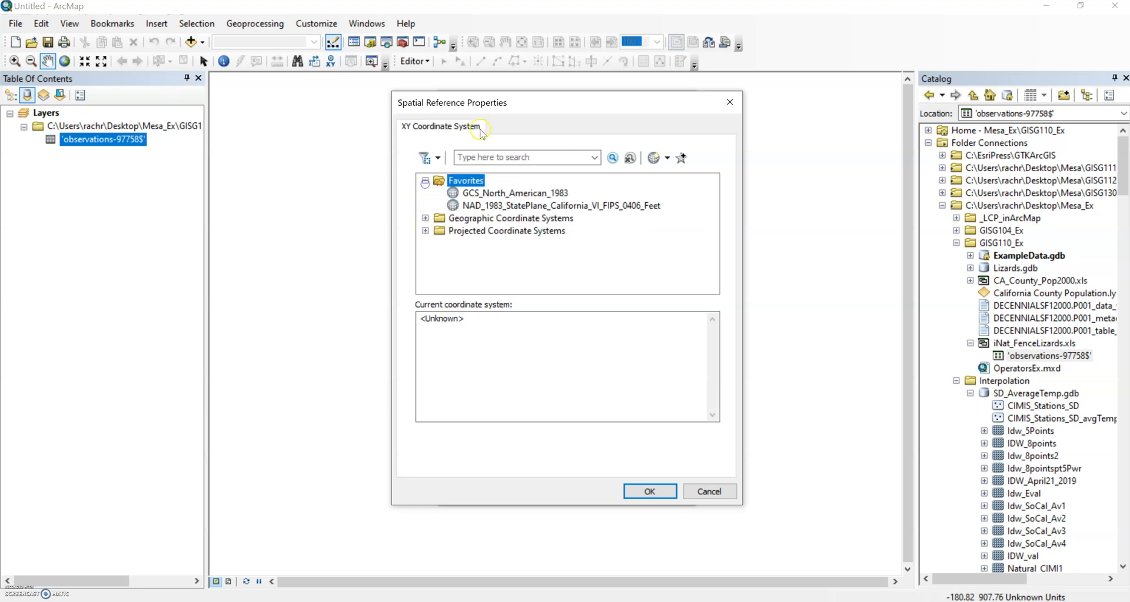
Search the coordinate systems for "wgs" and assign the geographic world system WGS 1984 to the input coordinates.
click(507, 157)
text(wgs)
key(Return)
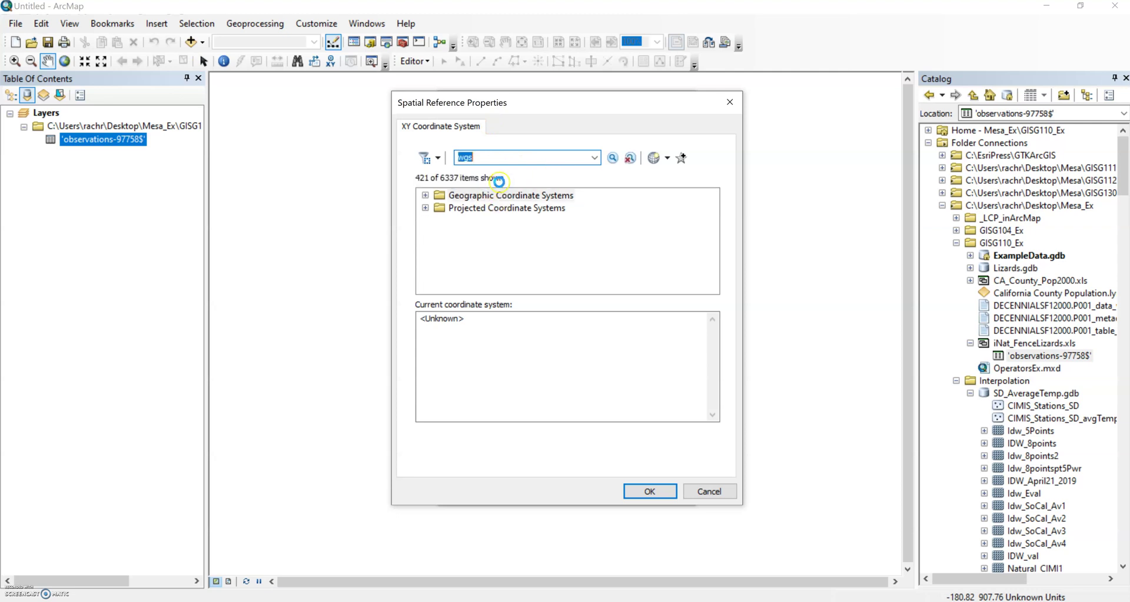
click(425, 194)
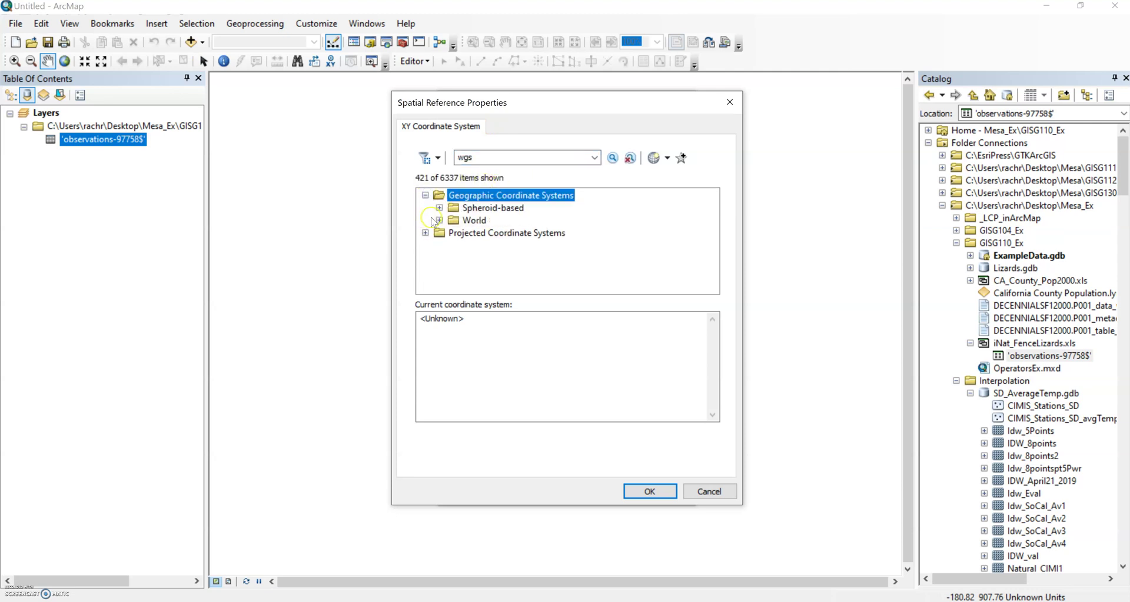
click(440, 220)
click(506, 245)
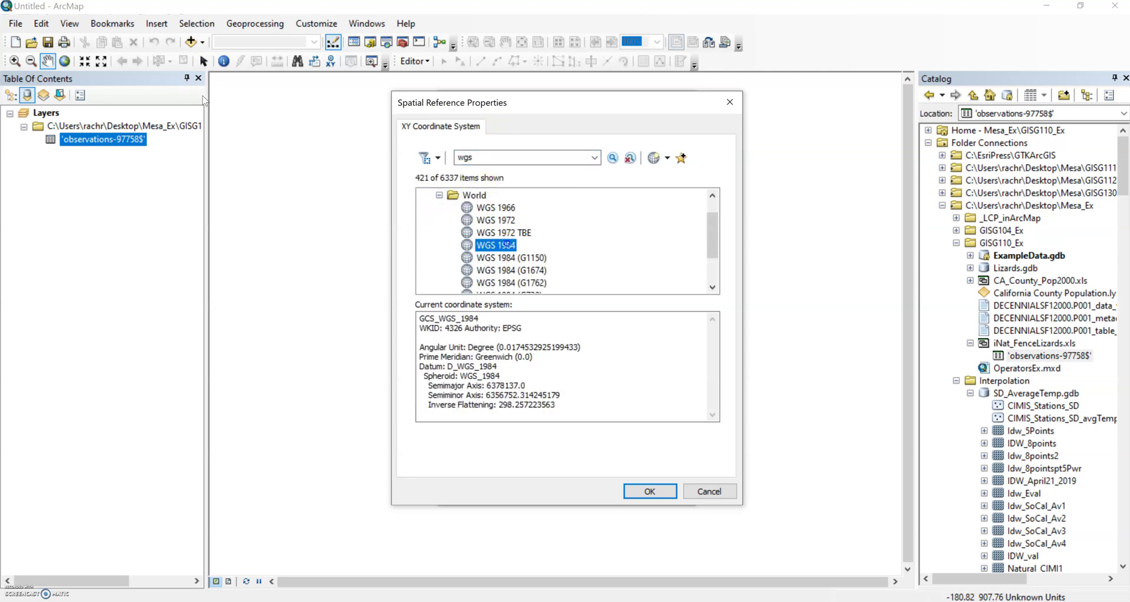
click(650, 491)
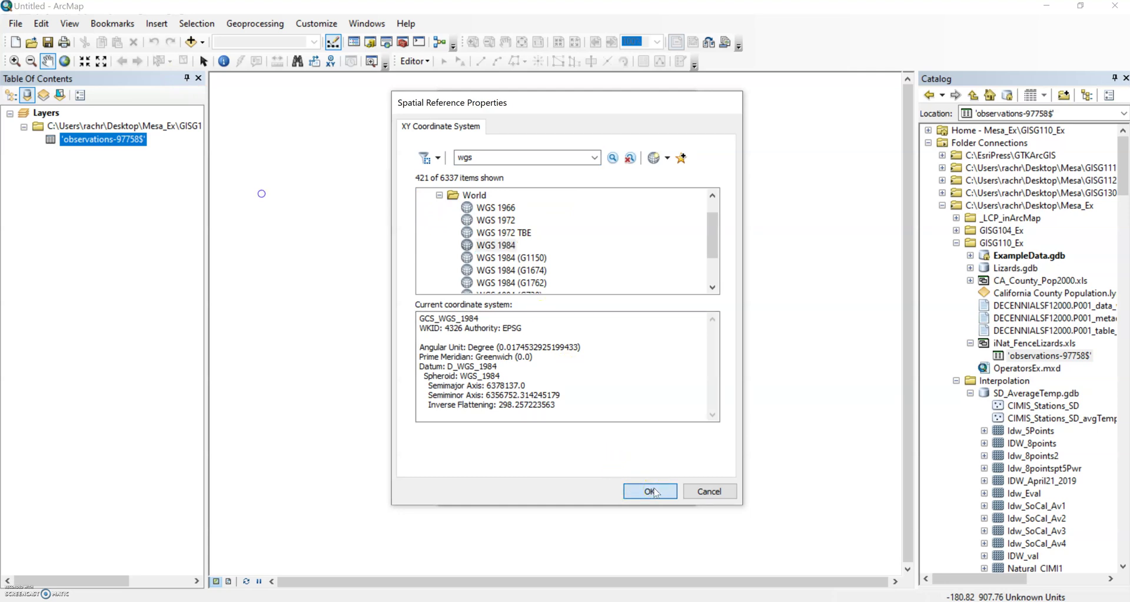
Display the table's points as an events layer, using longitude as X and latitude as Y.
click(597, 492)
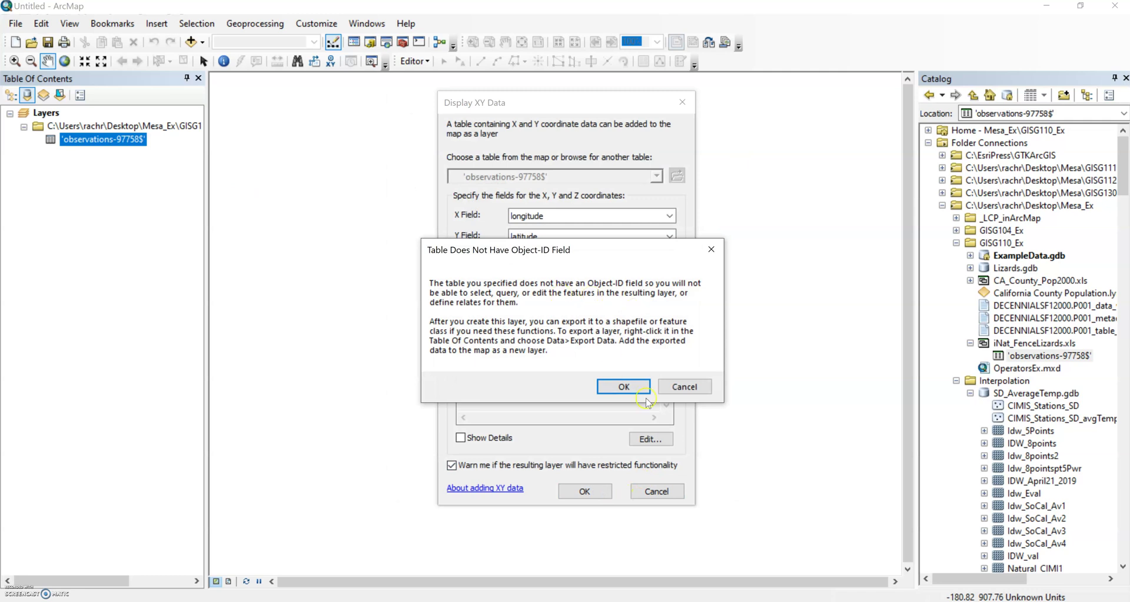
click(644, 391)
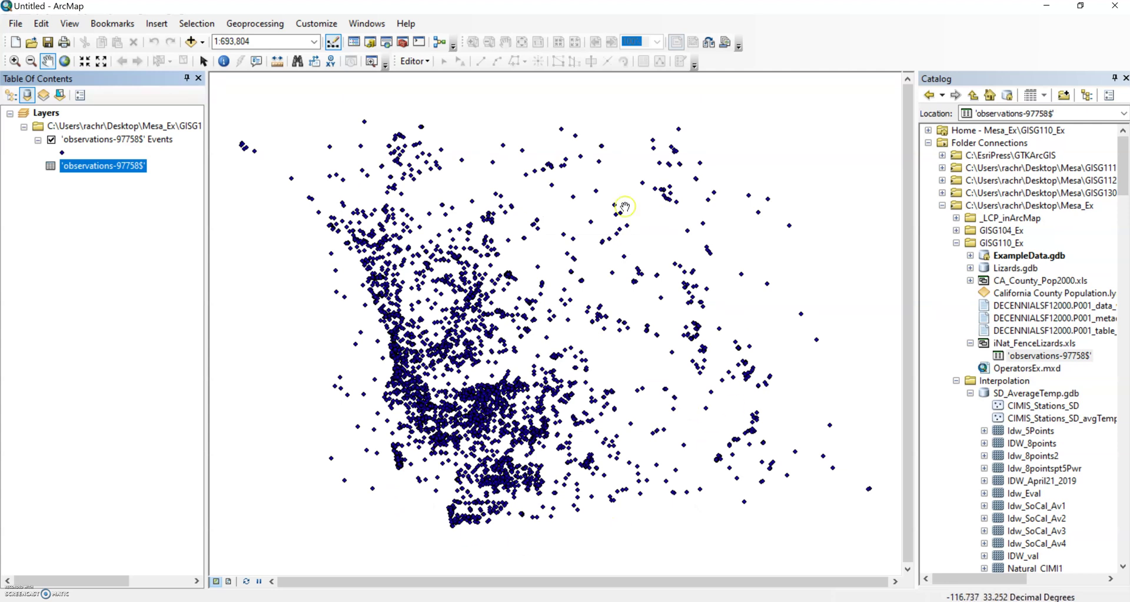
click(669, 232)
click(653, 239)
click(145, 171)
click(136, 167)
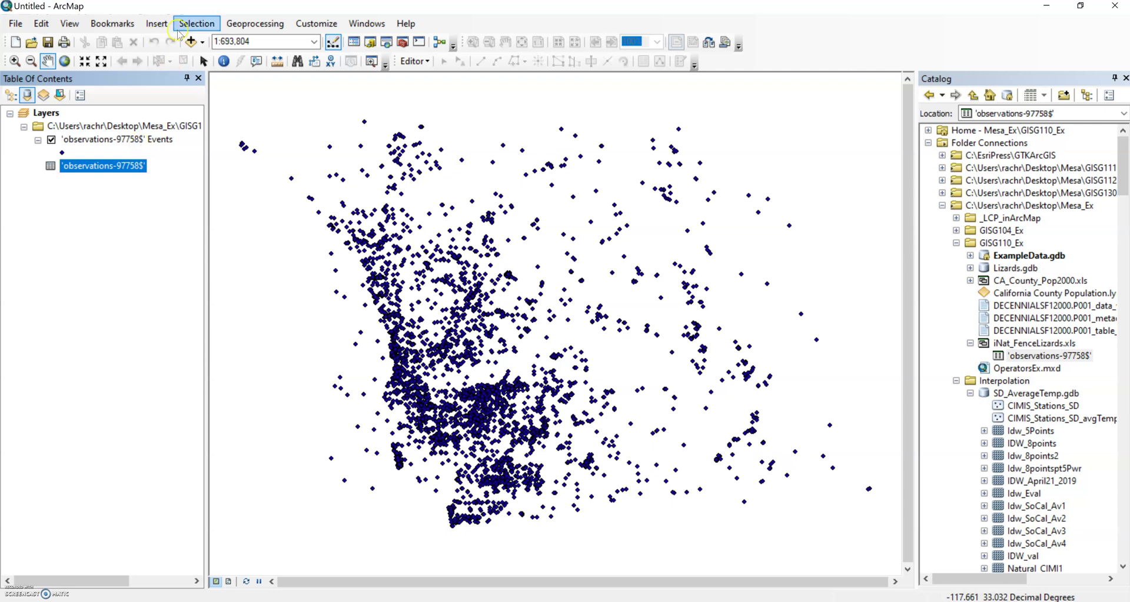
Add the Light Gray Canvas basemap to the map.
click(204, 46)
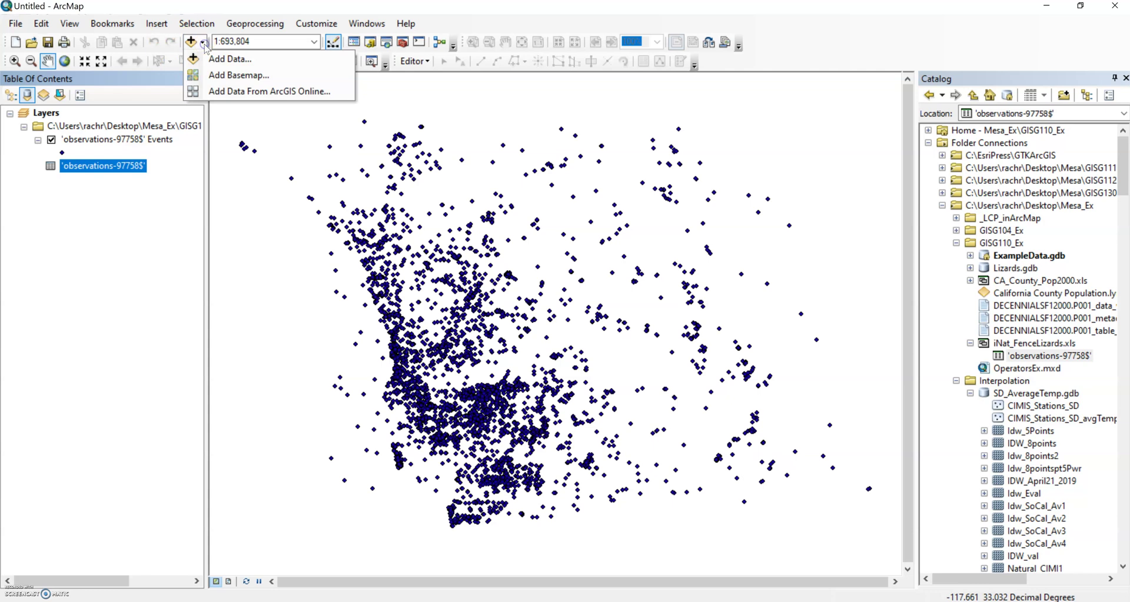
click(203, 76)
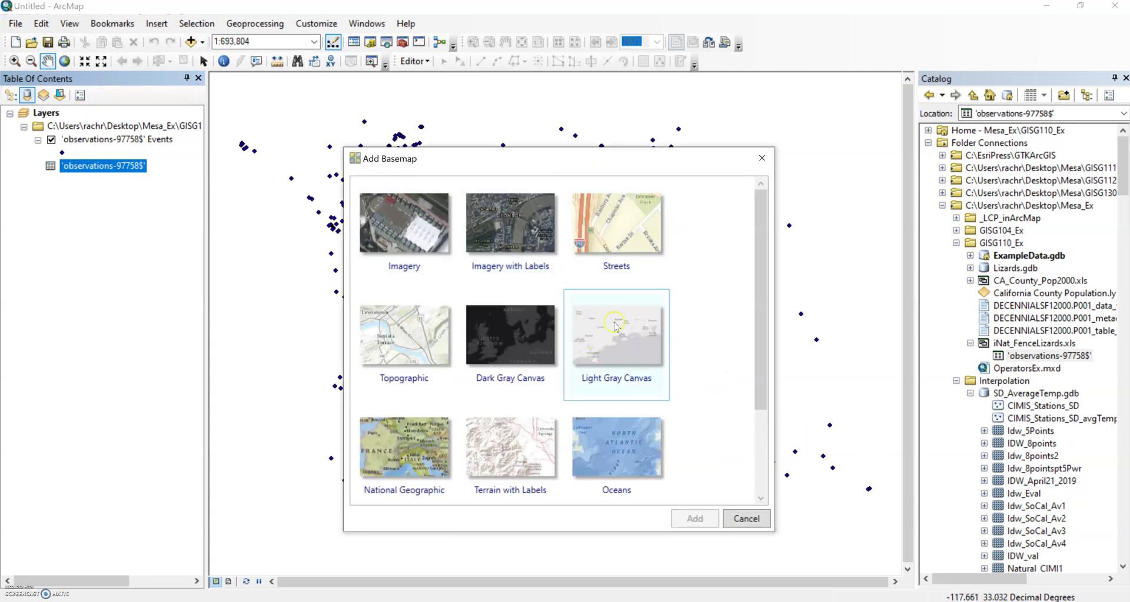
click(631, 340)
click(694, 518)
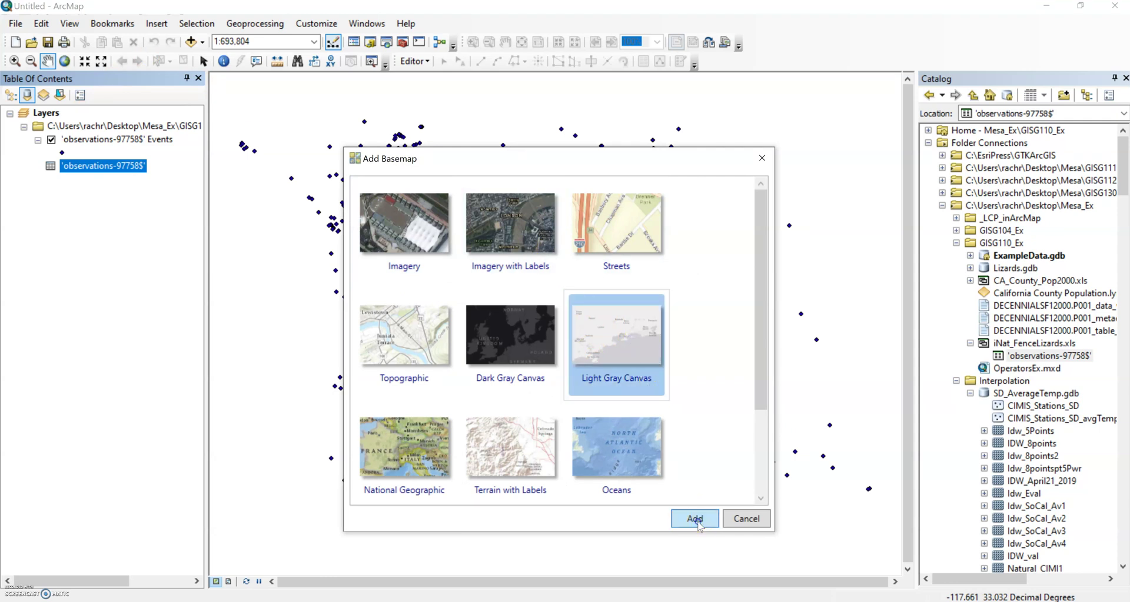